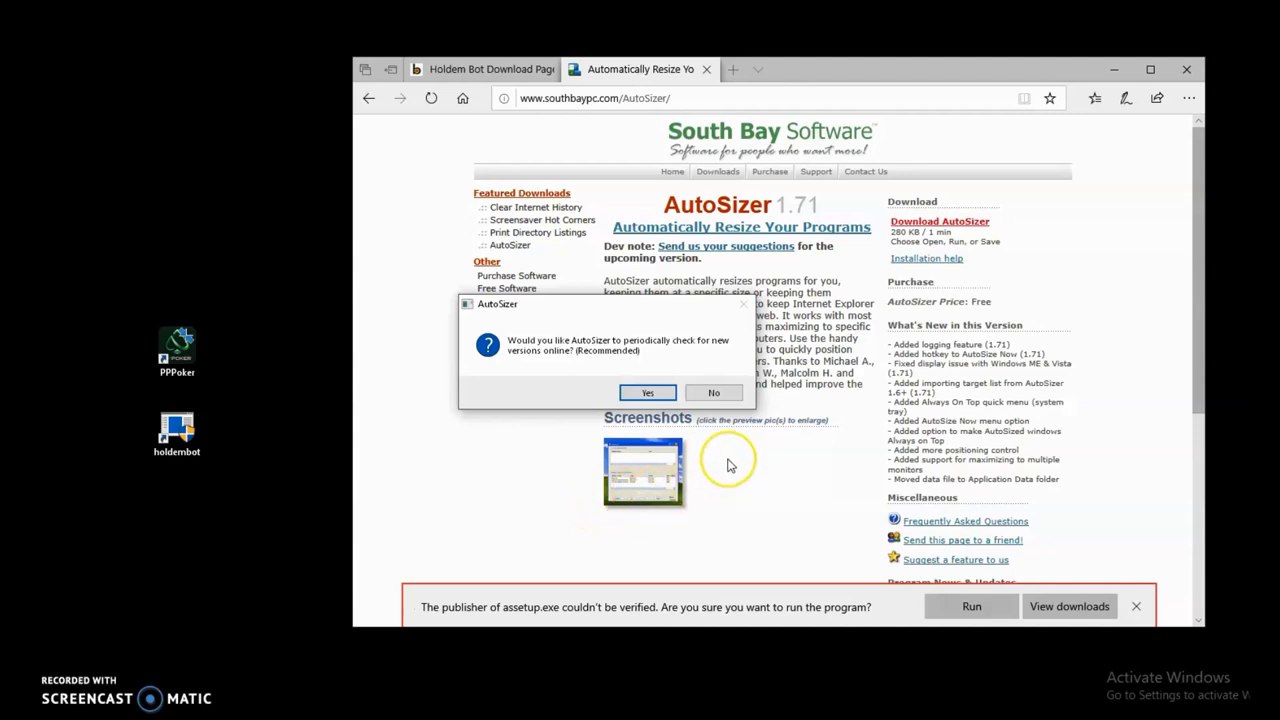
Dismiss the update check, decline automatic configuration, and close the web browser.
{"action": "left_click", "coordinate": [718, 392]}
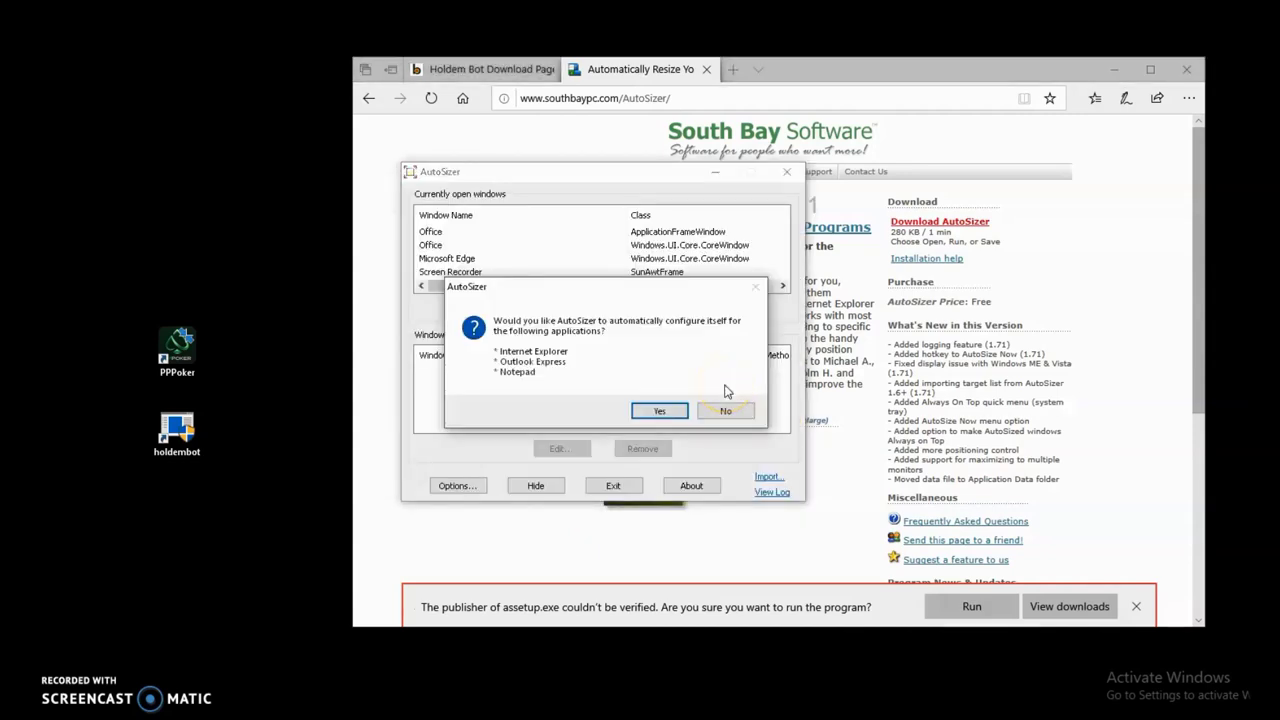
{"action": "left_click", "coordinate": [722, 410]}
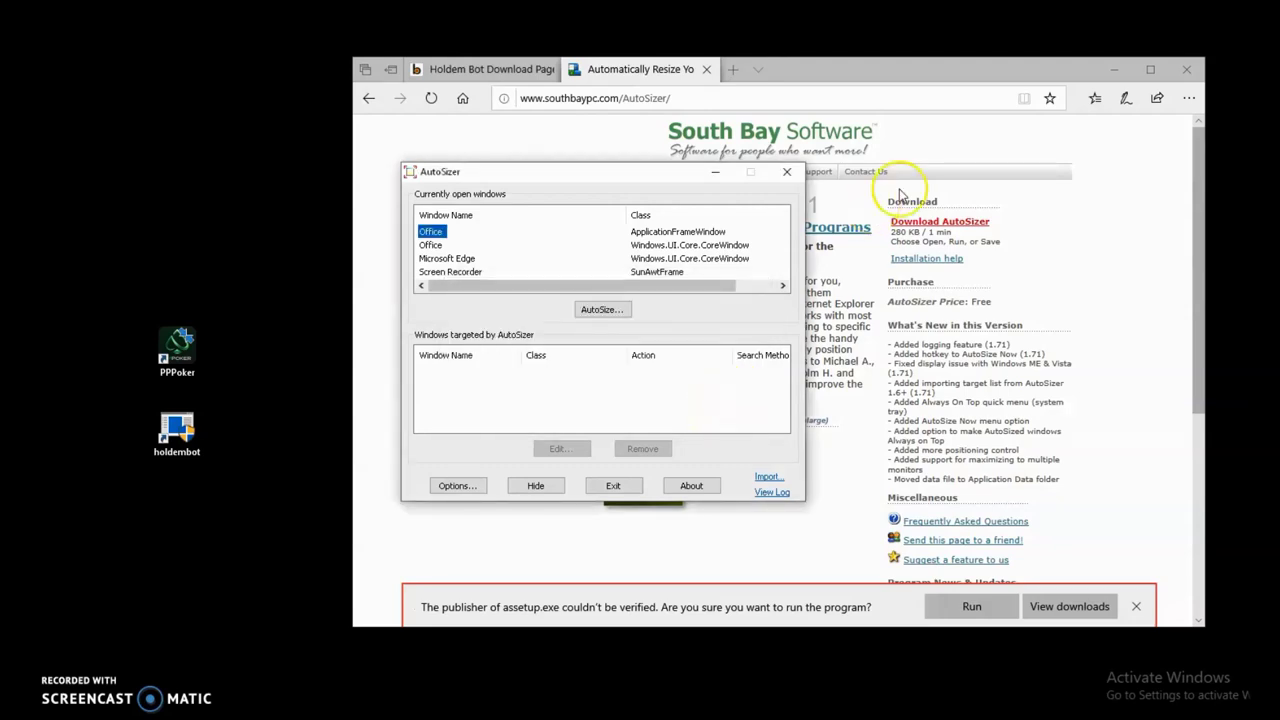
{"action": "left_click", "coordinate": [1186, 66]}
In C:\poker\data, rename holdembot.exe to skype.exe.
{"action": "key", "text": "super+e"}
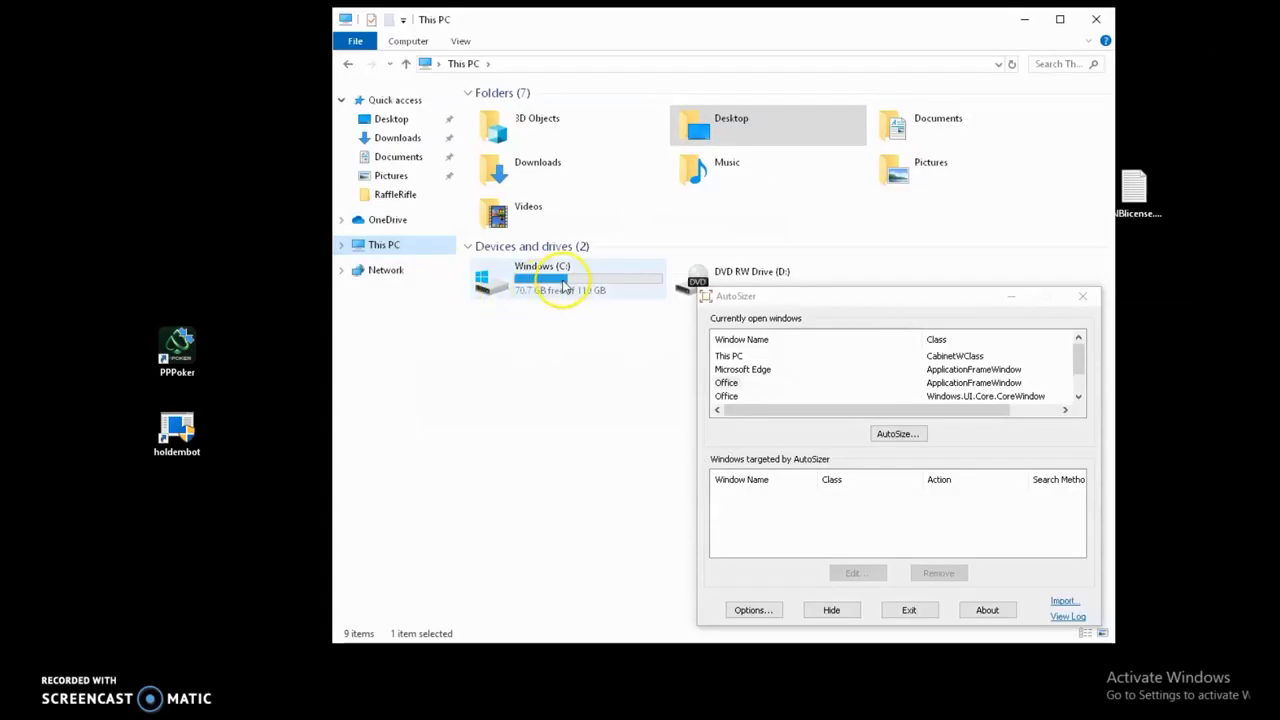
{"action": "double_click", "coordinate": [563, 285]}
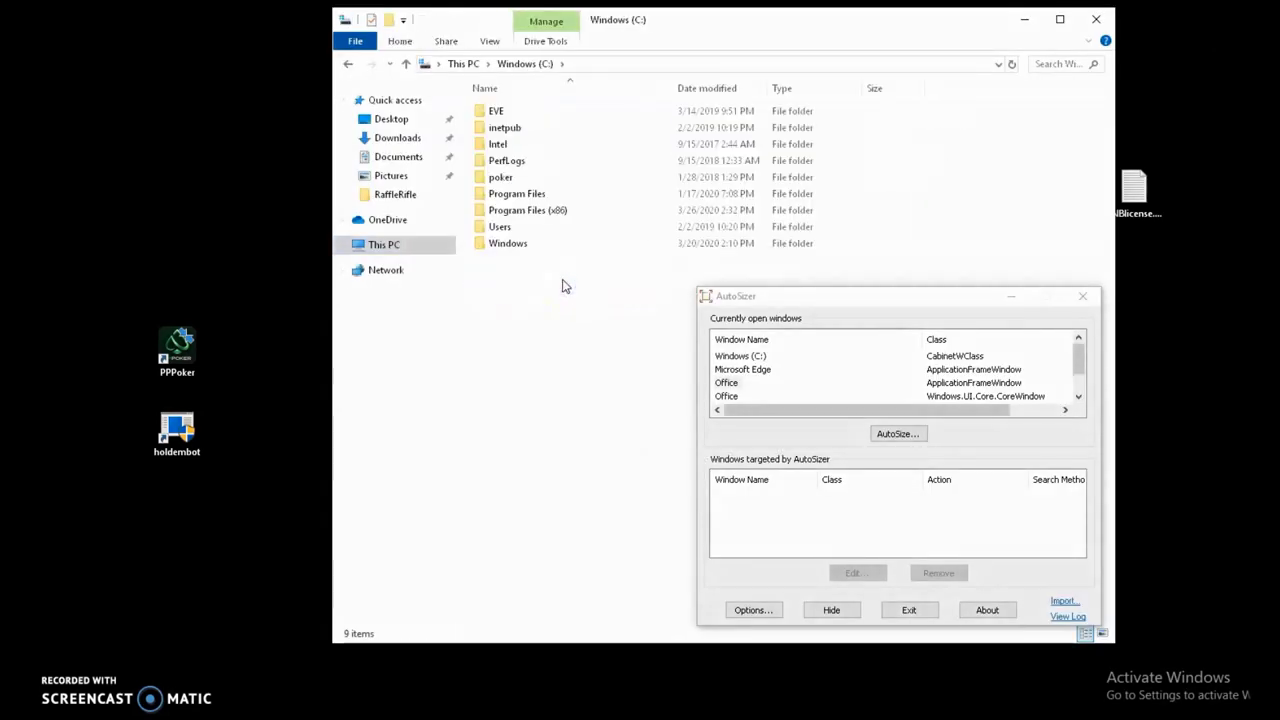
{"action": "double_click", "coordinate": [533, 178]}
{"action": "double_click", "coordinate": [523, 112]}
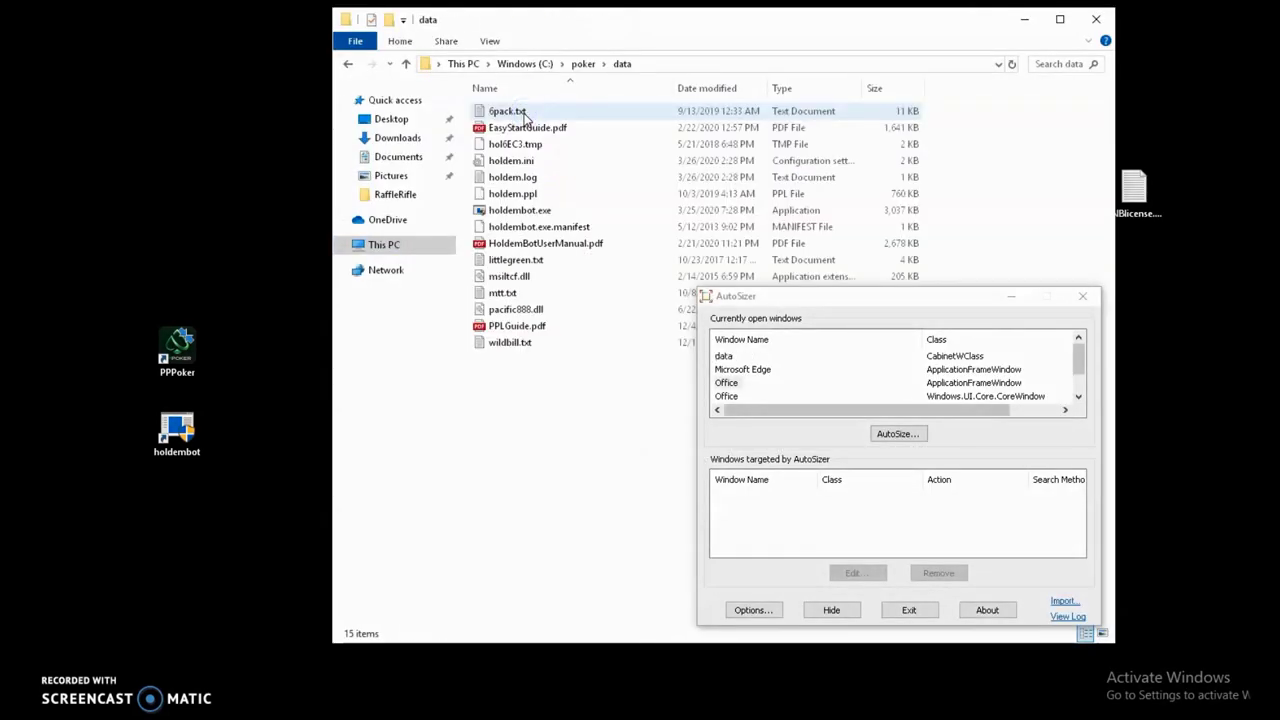
{"action": "left_click", "coordinate": [528, 212]}
{"action": "right_click", "coordinate": [528, 213]}
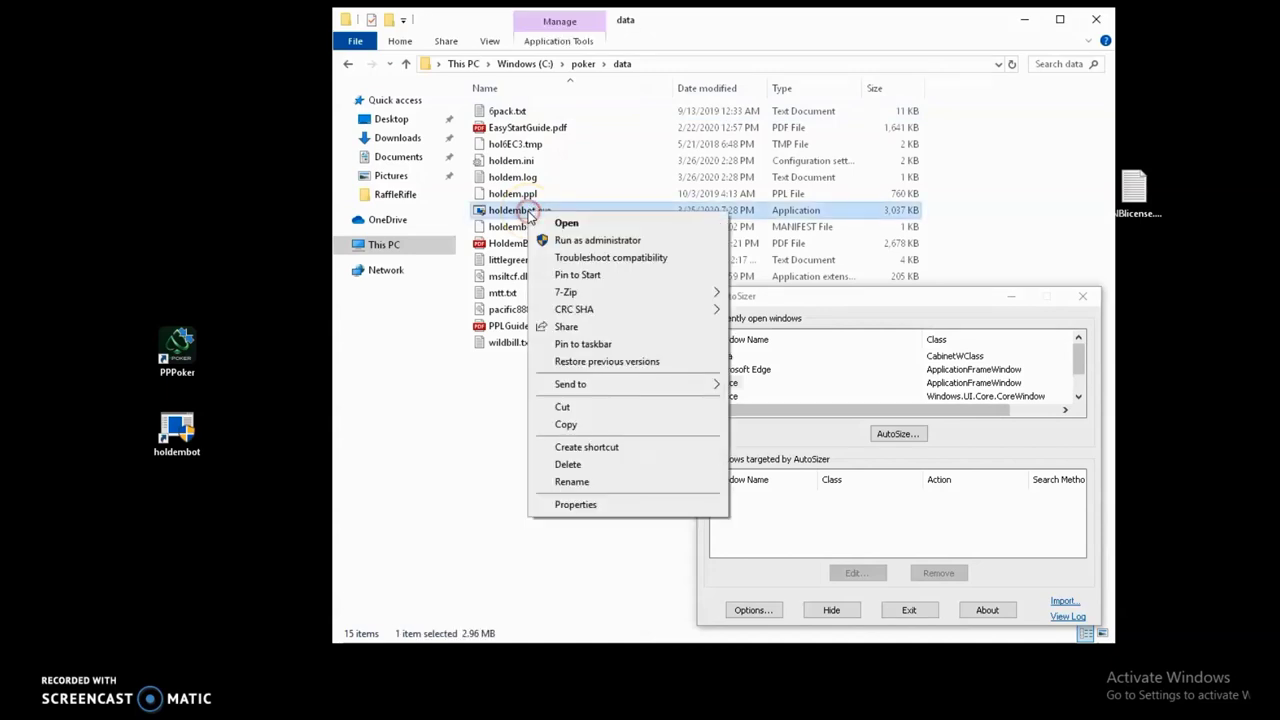
{"action": "left_click", "coordinate": [590, 483]}
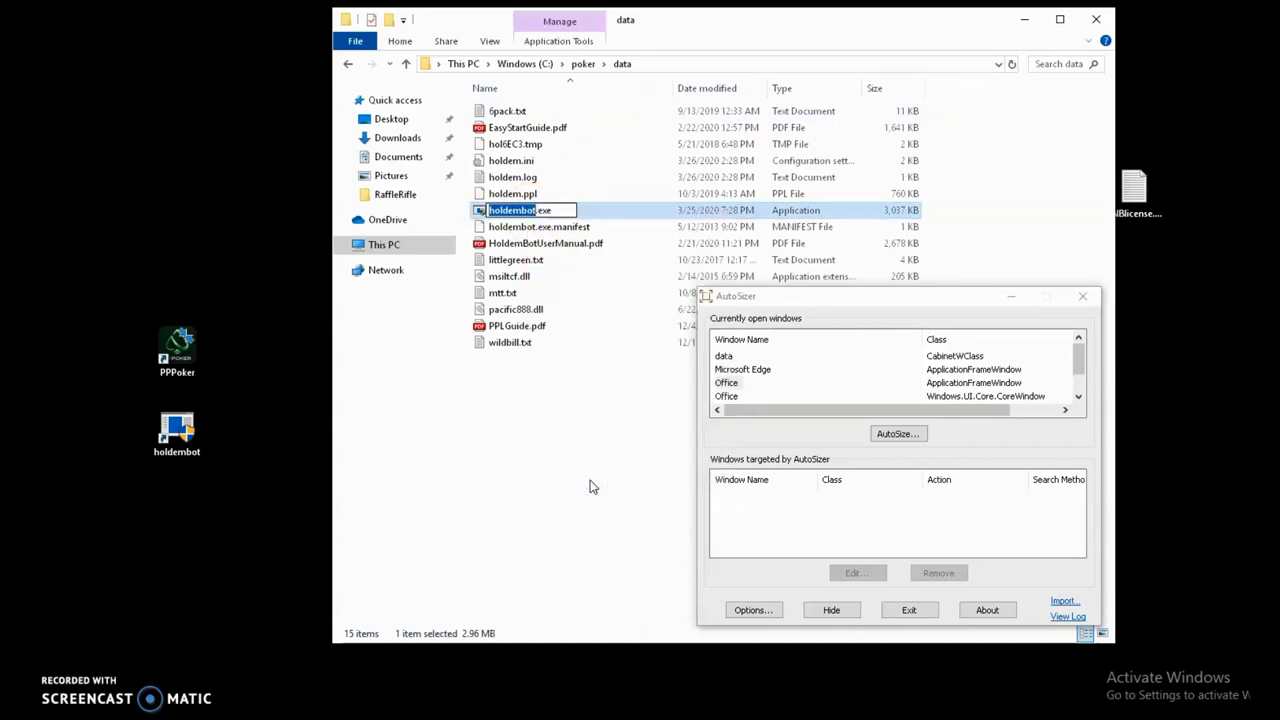
{"action": "type", "text": "skype"}
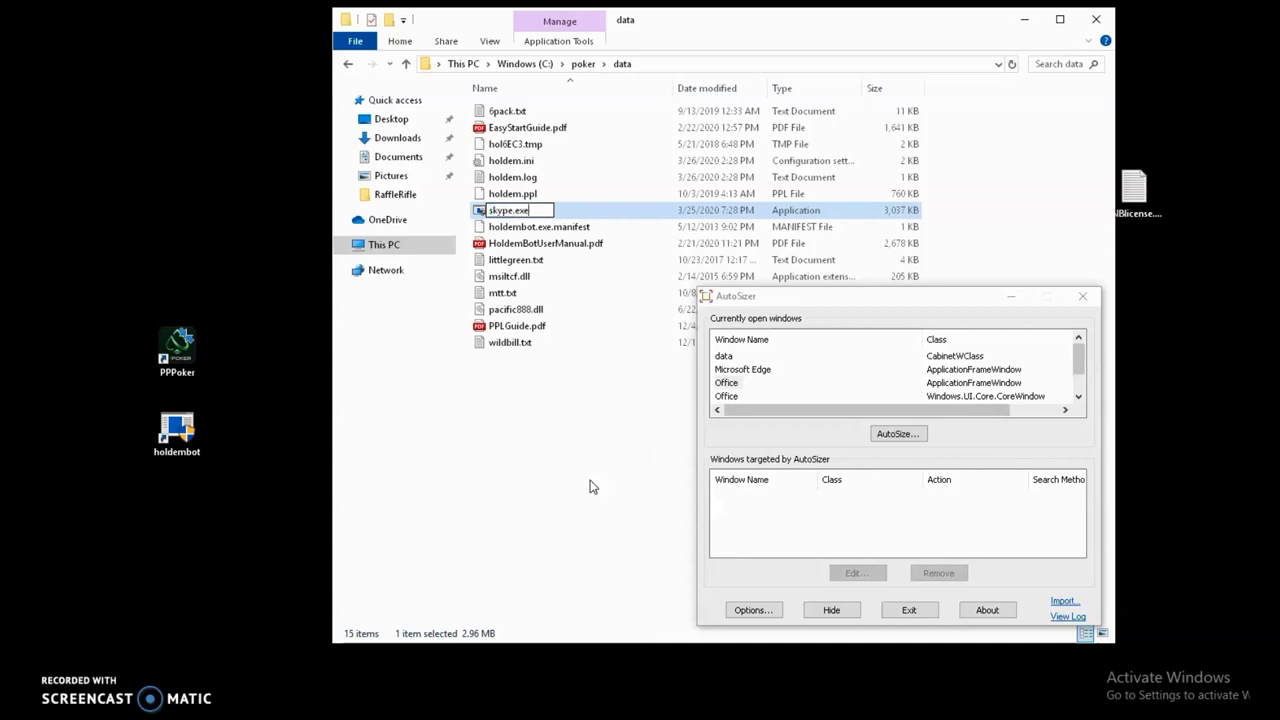
{"action": "key", "text": "Return"}
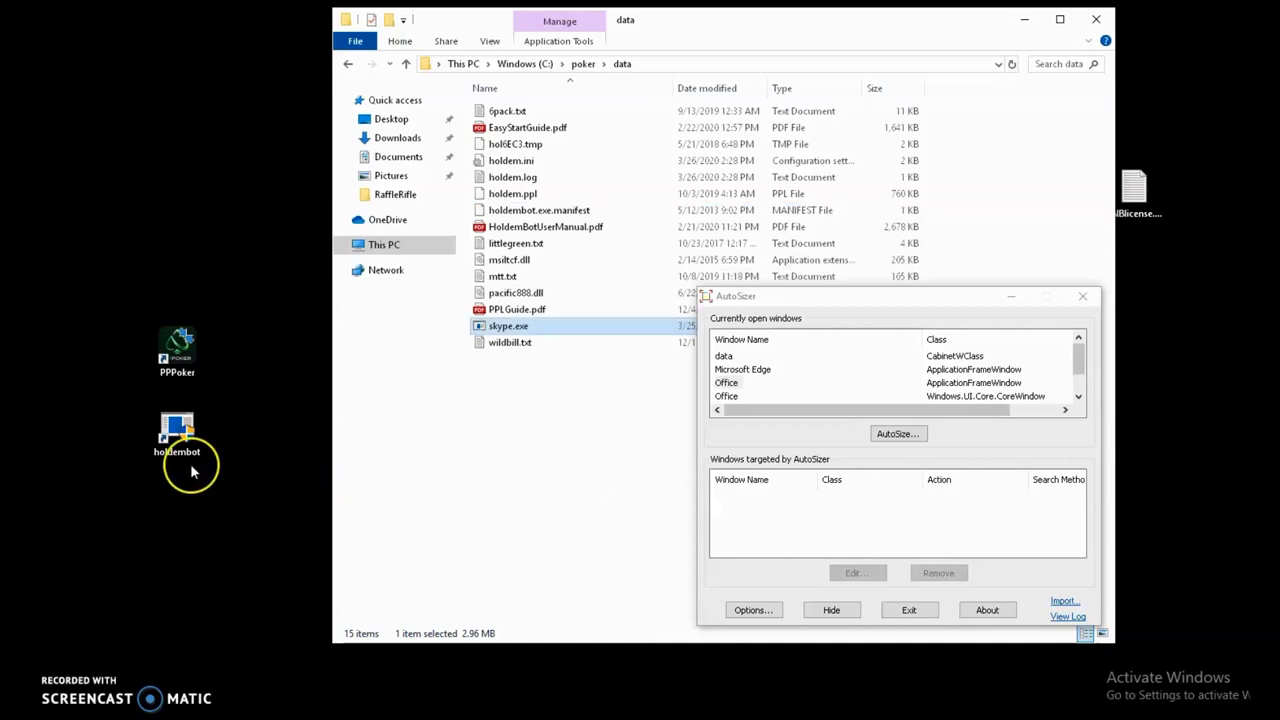
Send a shortcut to skype.exe to the desktop.
{"action": "right_click", "coordinate": [533, 333]}
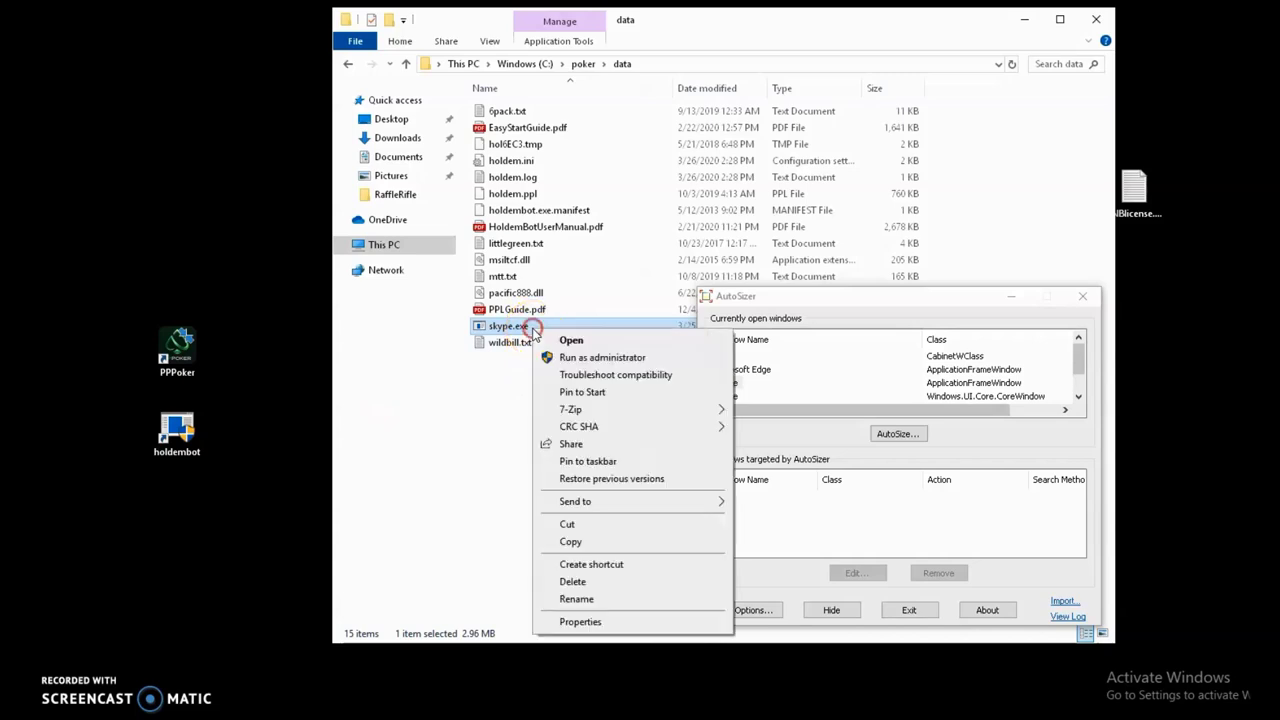
{"action": "mouse_move", "coordinate": [590, 508]}
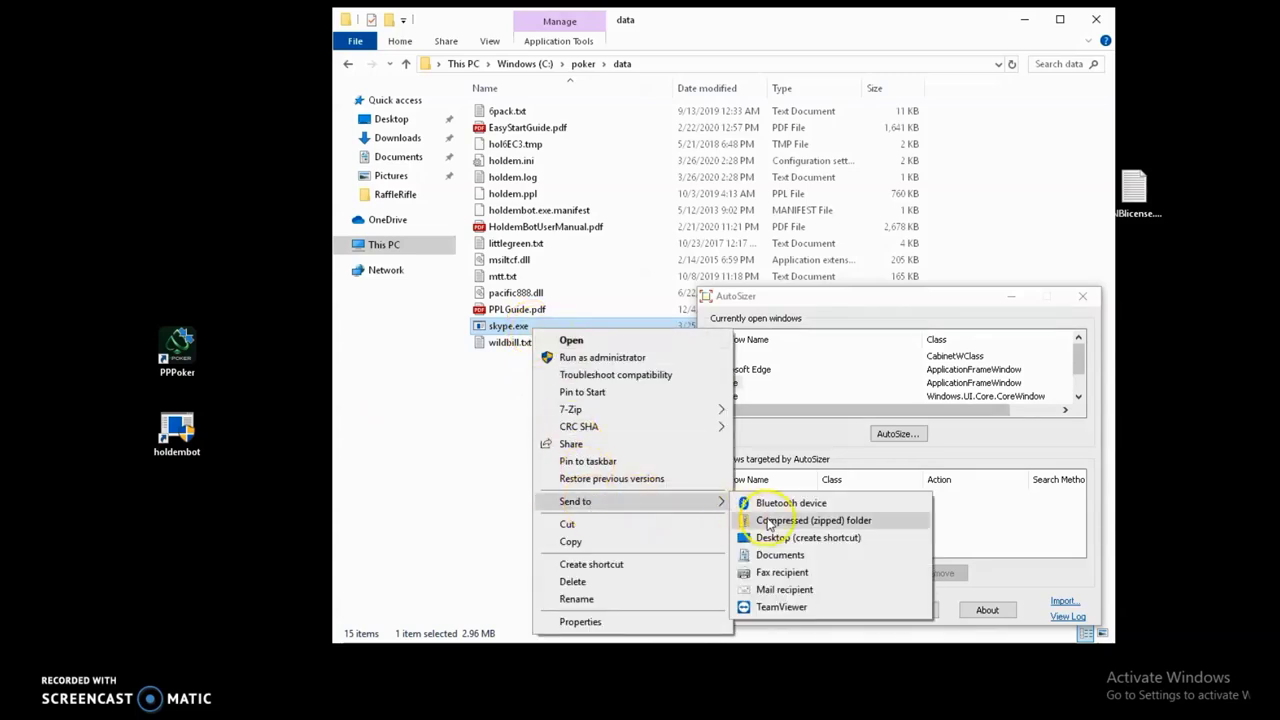
{"action": "left_click", "coordinate": [797, 537]}
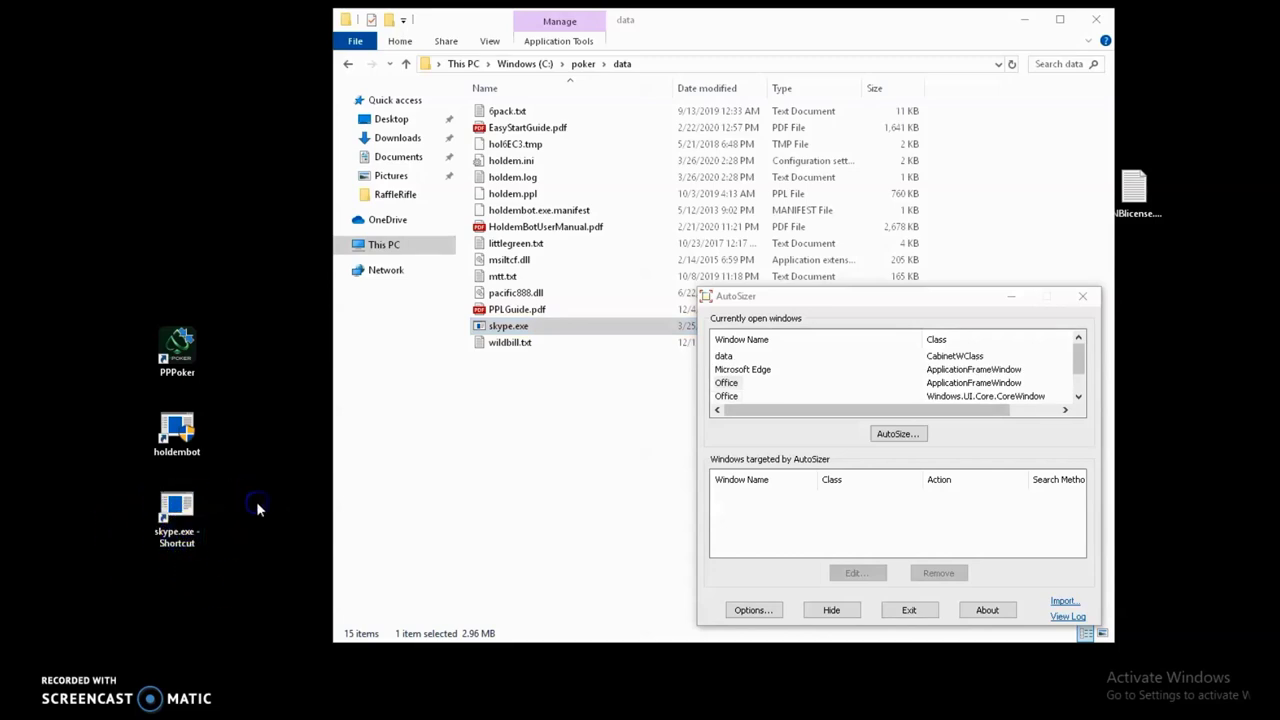
Delete the old holdembot desktop icon.
{"action": "left_click", "coordinate": [177, 428]}
{"action": "right_click", "coordinate": [187, 434]}
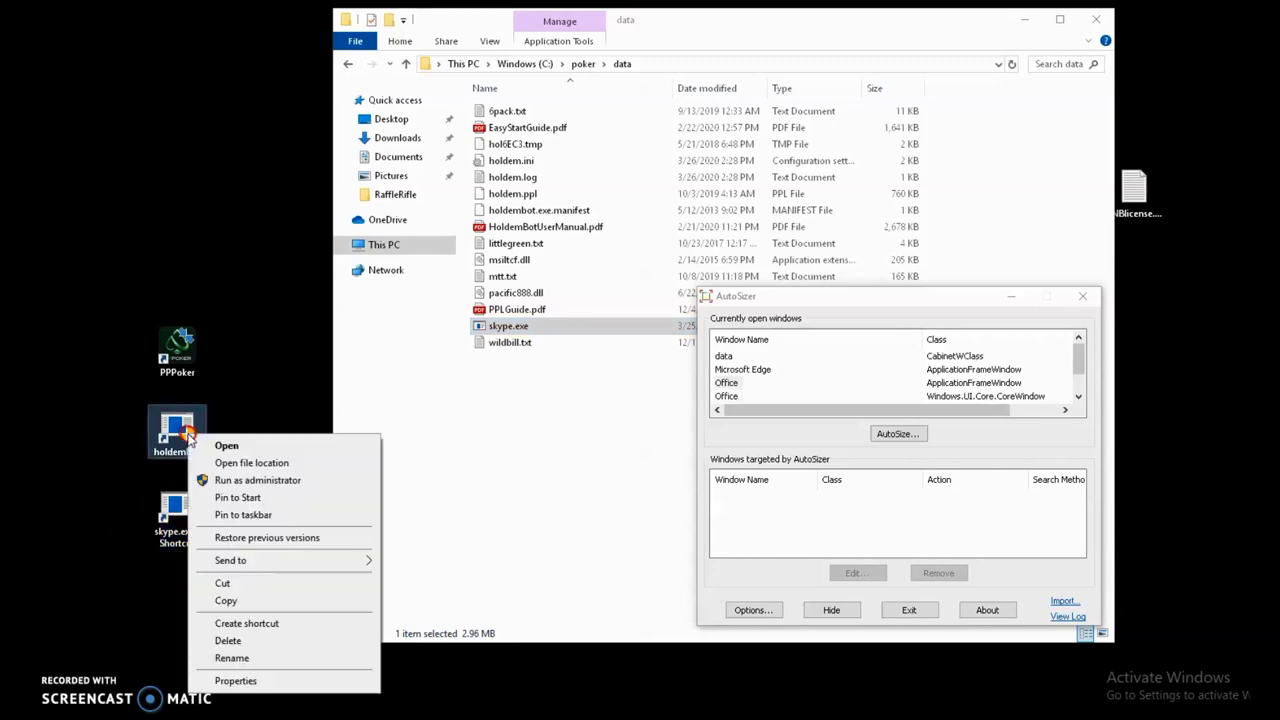
{"action": "left_click", "coordinate": [229, 641]}
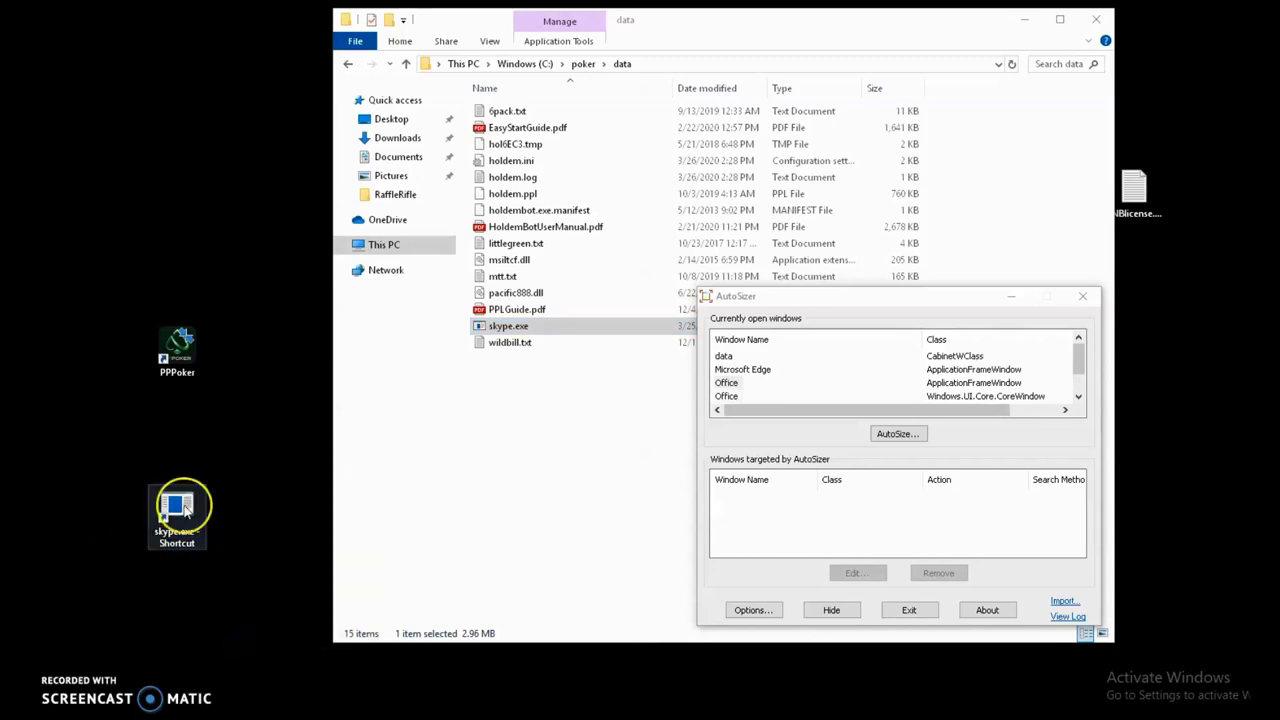
Place PPPoker at the desktop's top-left with the skype.exe shortcut below it, and close PPPoker.
{"action": "mouse_move", "coordinate": [176, 508]}
{"action": "left_mouse_down"}
{"action": "mouse_move", "coordinate": [190, 436]}
{"action": "mouse_move", "coordinate": [214, 443]}
{"action": "left_mouse_up"}
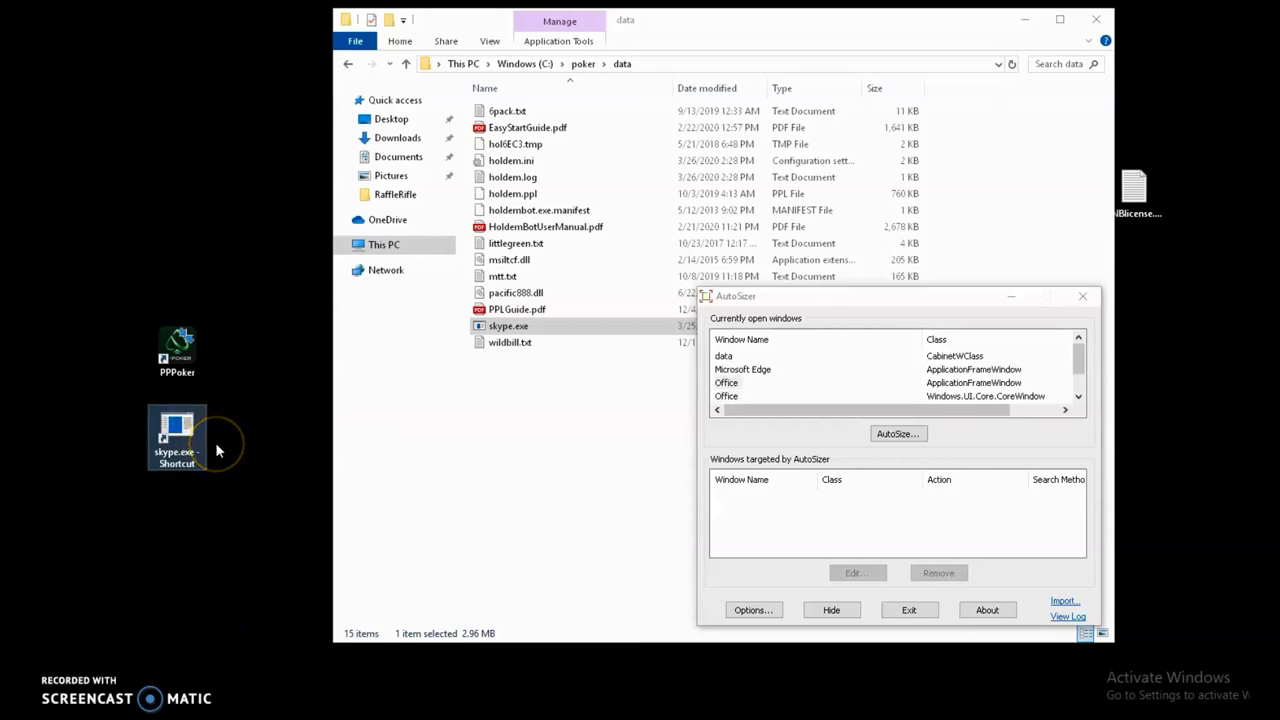
{"action": "right_click", "coordinate": [180, 432]}
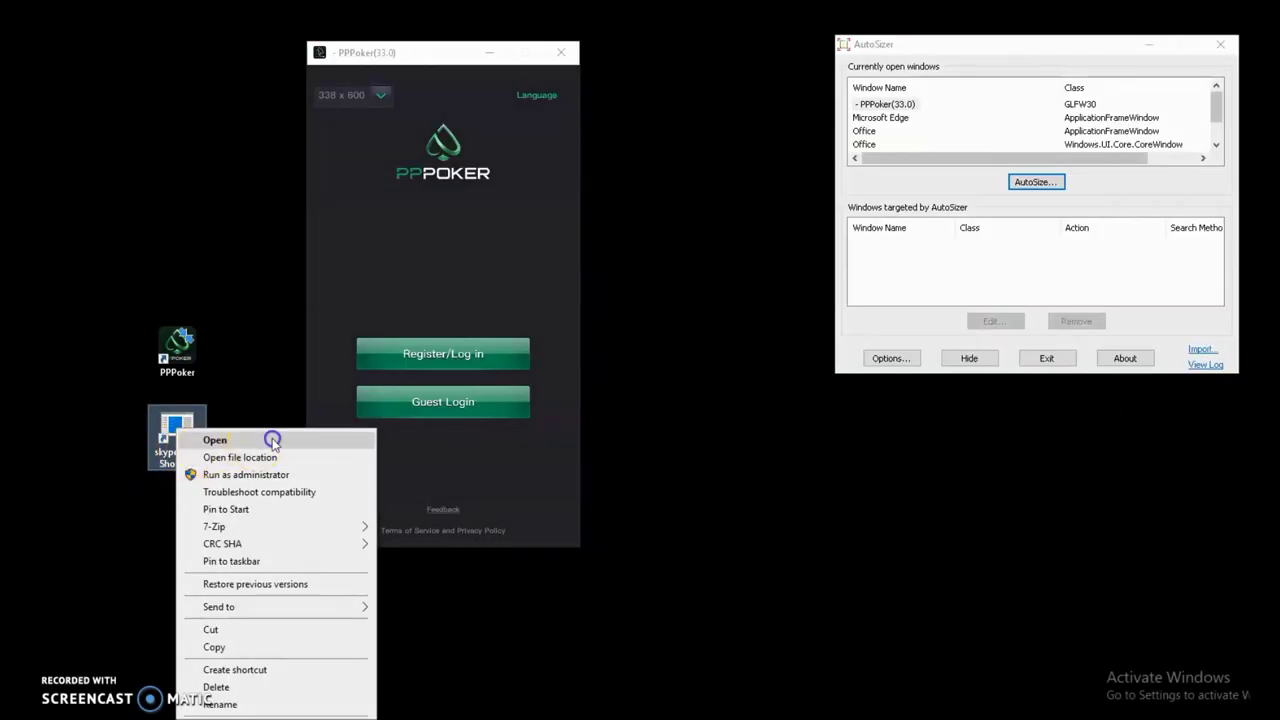
{"action": "left_click", "coordinate": [234, 410]}
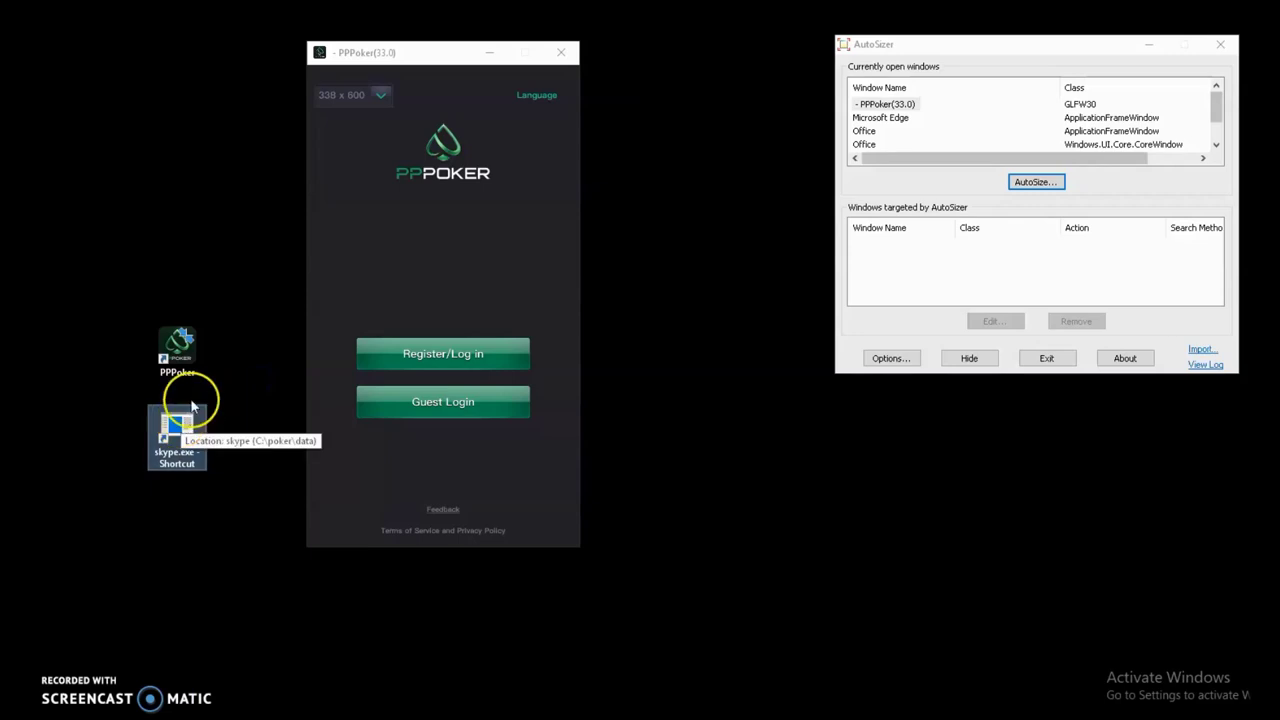
{"action": "left_click_drag", "start_coordinate": [185, 360], "coordinate": [186, 115]}
{"action": "left_click_drag", "start_coordinate": [180, 432], "coordinate": [184, 190]}
{"action": "left_click", "coordinate": [561, 50]}
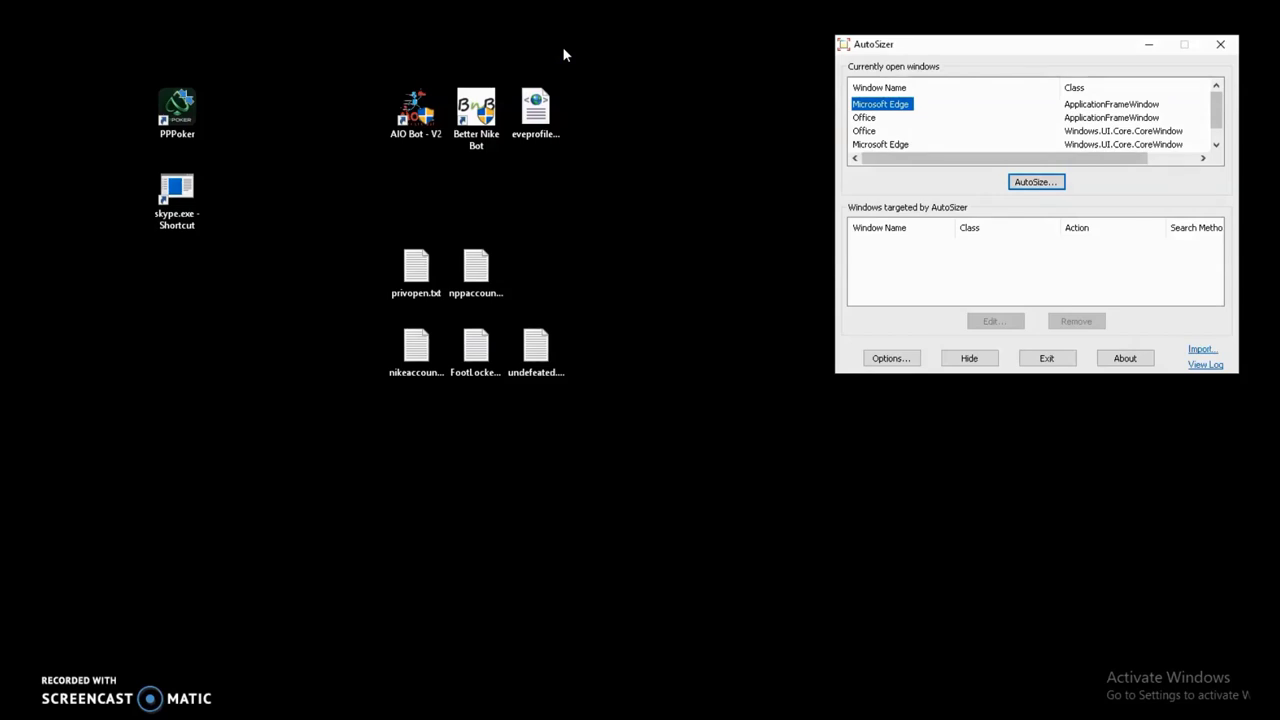
{"action": "left_click", "coordinate": [178, 192]}
Tick Run as administrator in the skype.exe shortcut's advanced properties and apply.
{"action": "right_click", "coordinate": [178, 191]}
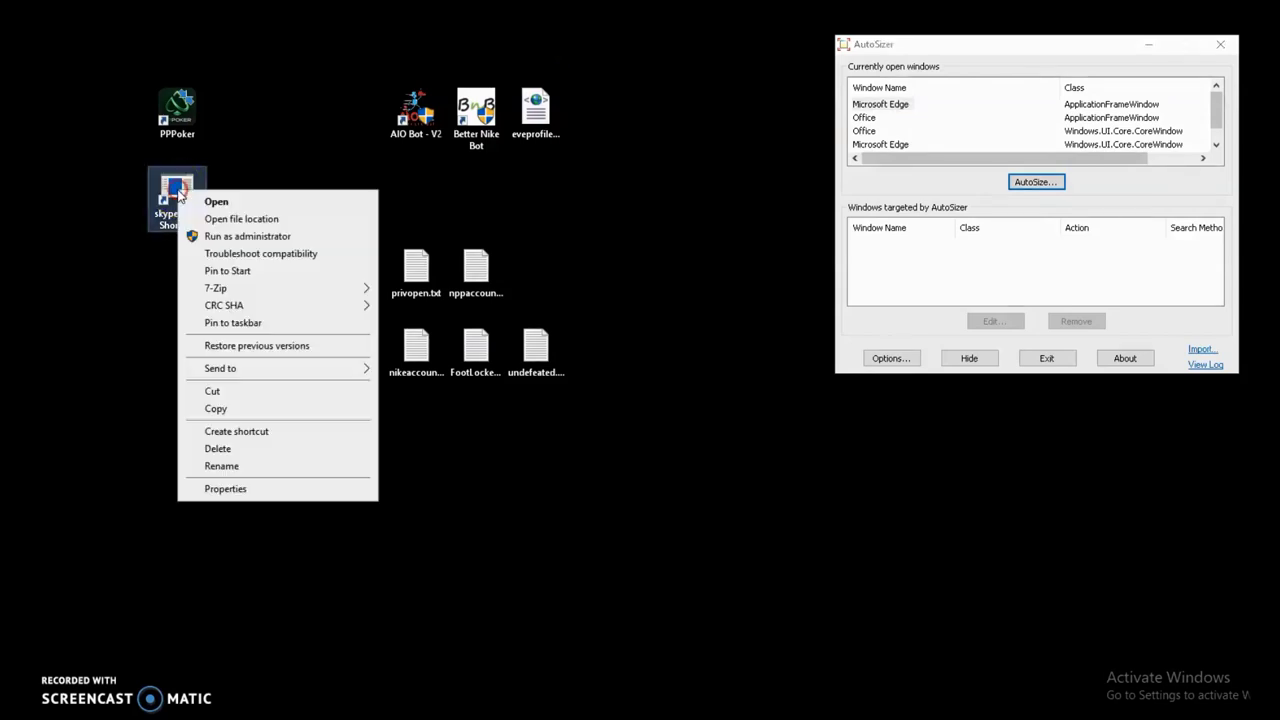
{"action": "left_click", "coordinate": [226, 489]}
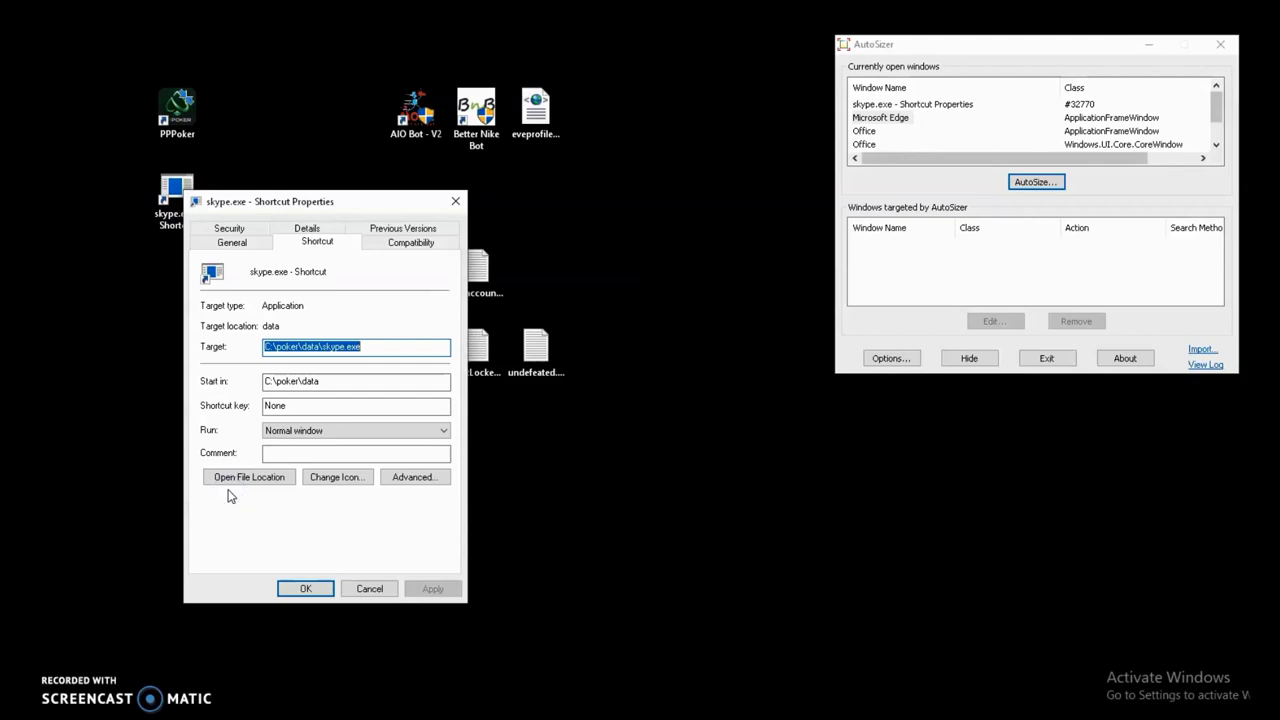
{"action": "left_click", "coordinate": [414, 478]}
{"action": "left_click", "coordinate": [222, 311]}
{"action": "left_click", "coordinate": [396, 439]}
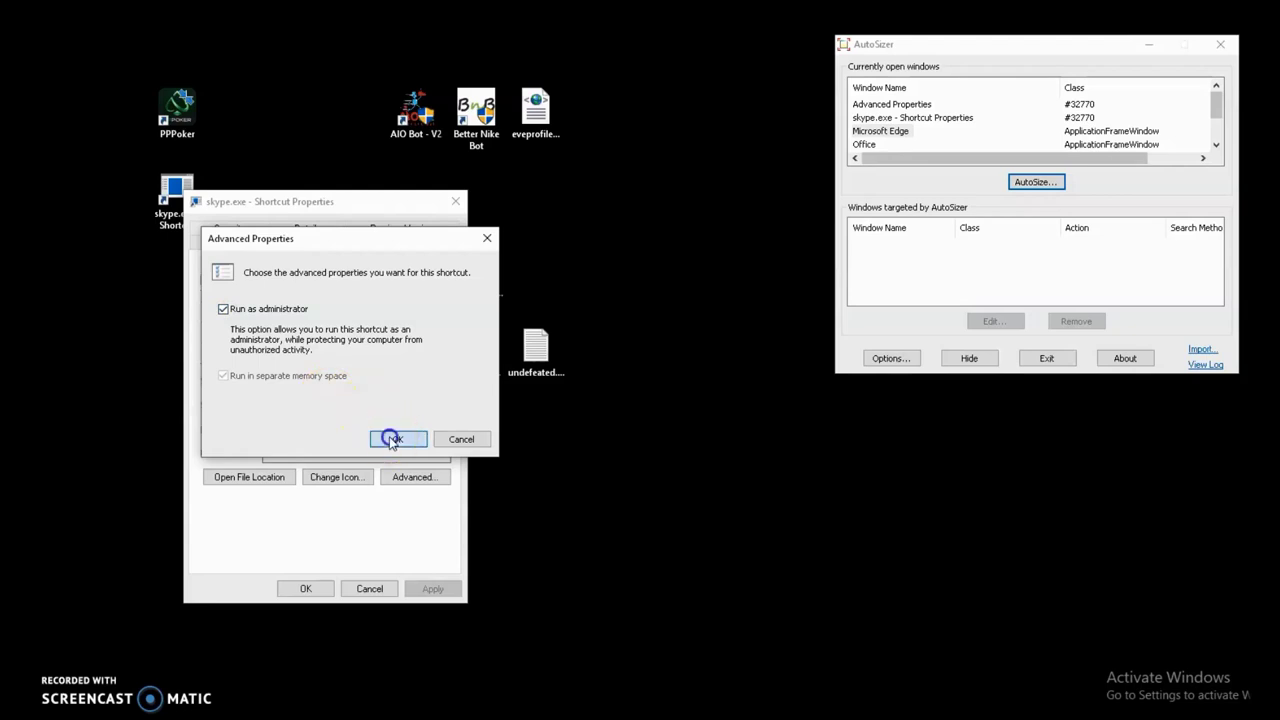
{"action": "left_click", "coordinate": [430, 589]}
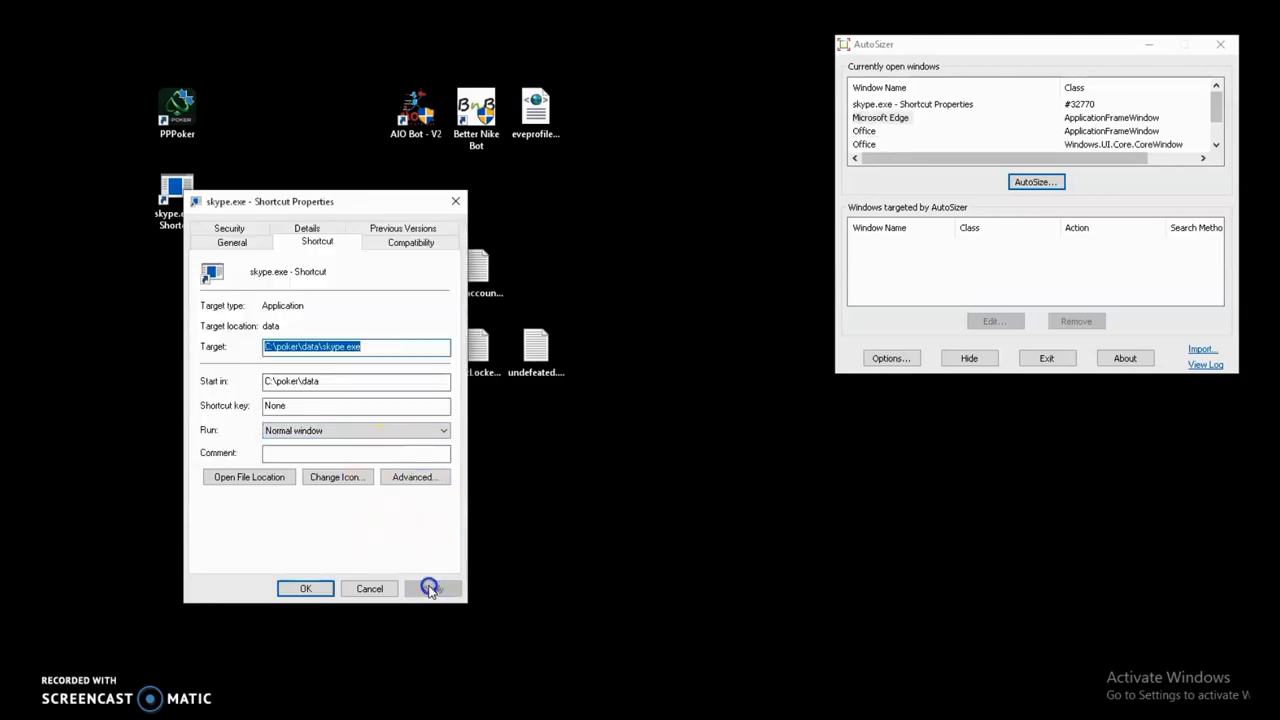
{"action": "left_click", "coordinate": [322, 588]}
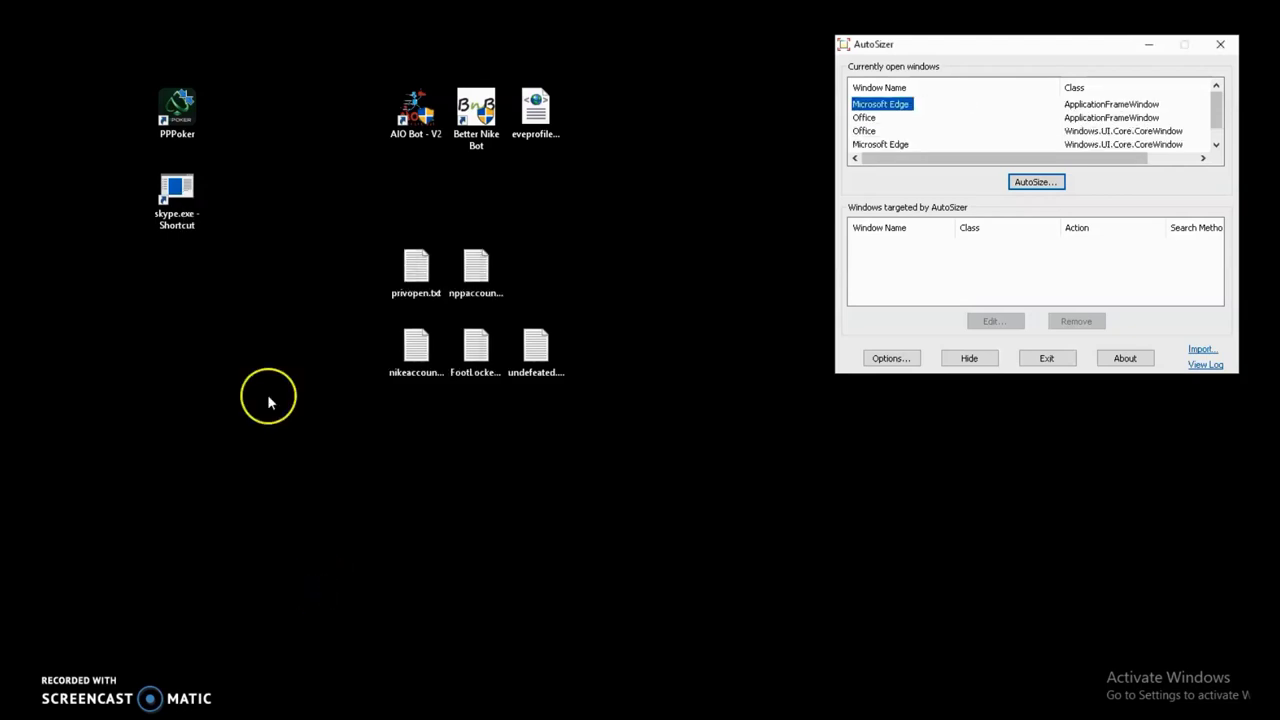
{"action": "left_click", "coordinate": [182, 110]}
Check PPPoker's advanced shortcut properties without changing anything, then launch PPPoker.
{"action": "right_click", "coordinate": [182, 110]}
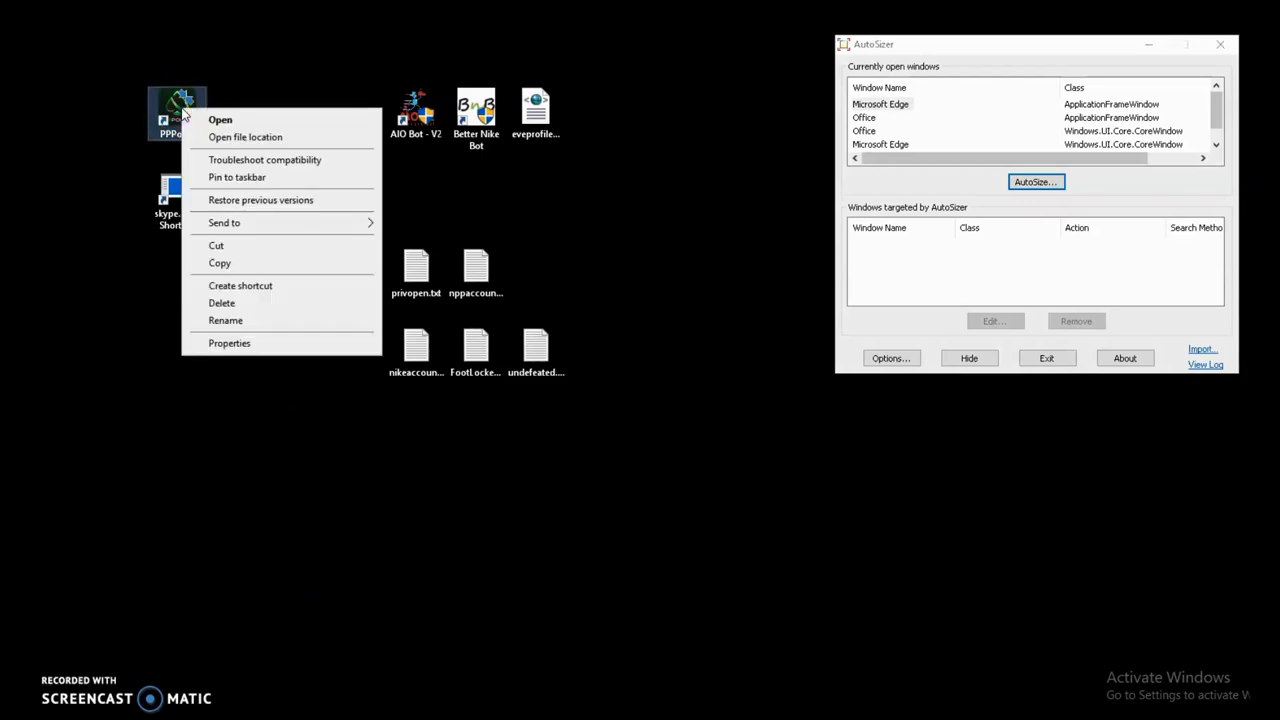
{"action": "left_click", "coordinate": [235, 343]}
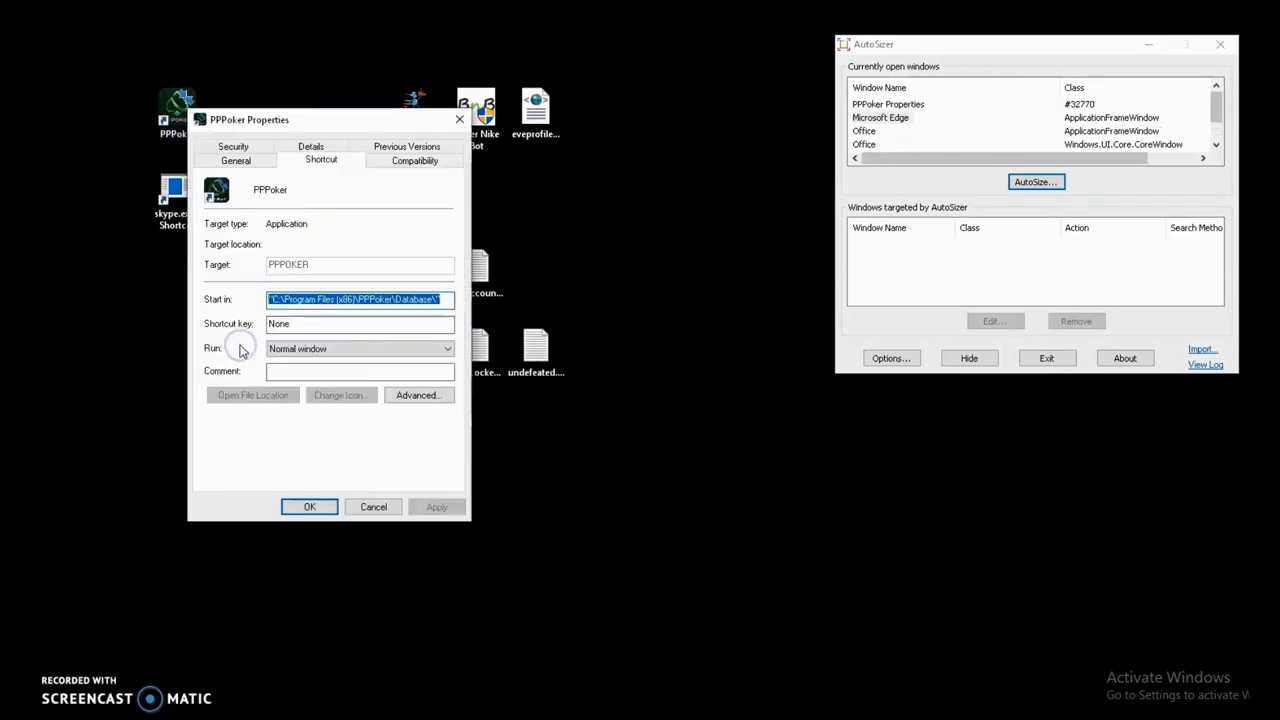
{"action": "left_click", "coordinate": [420, 395]}
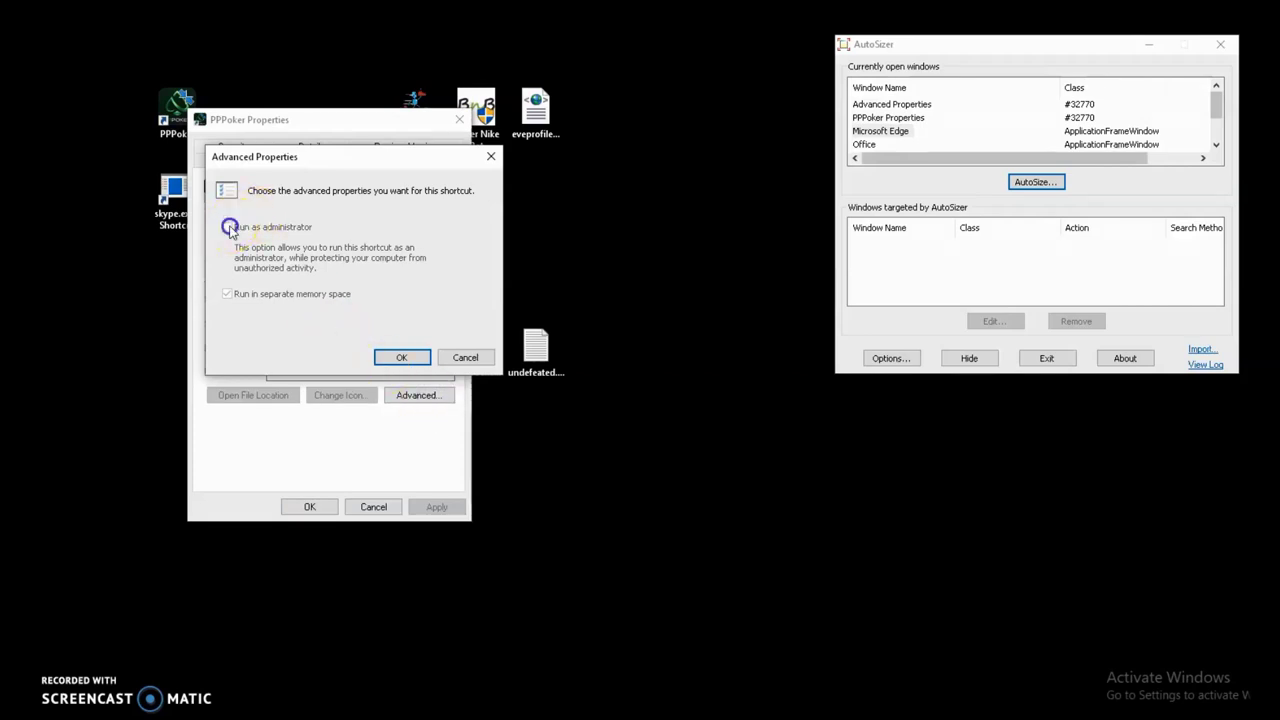
{"action": "left_click", "coordinate": [460, 357]}
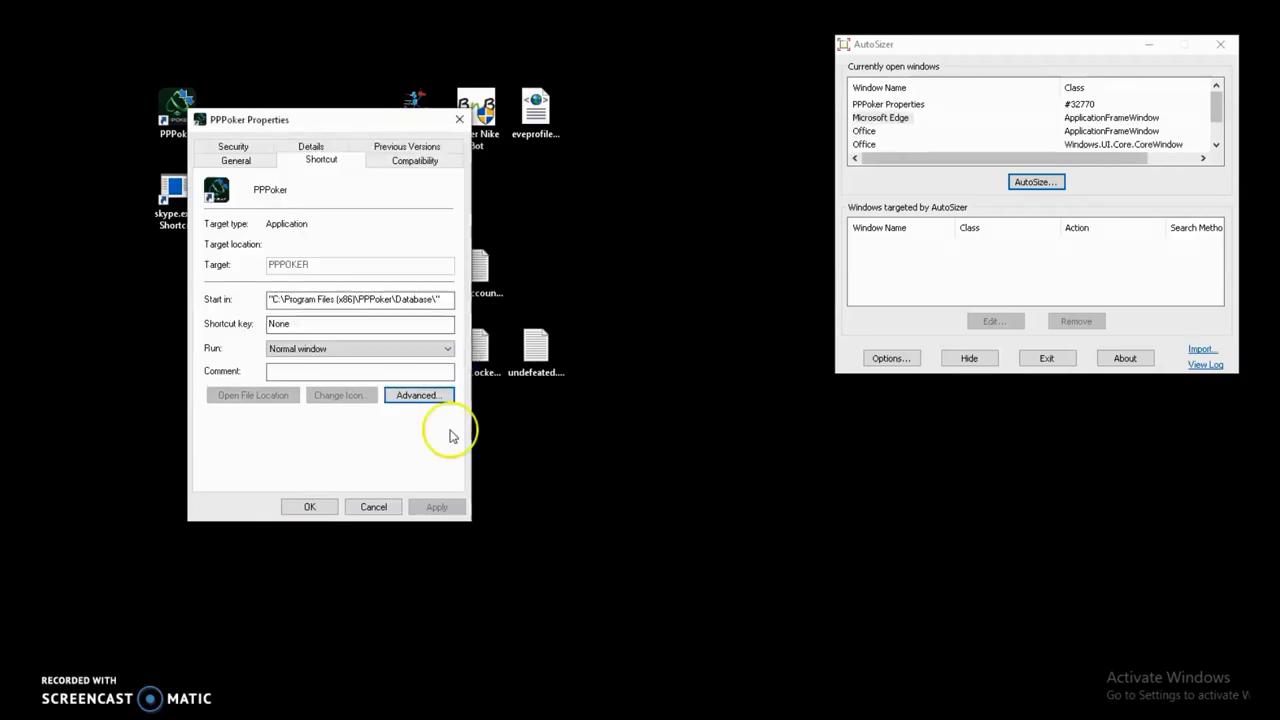
{"action": "left_click", "coordinate": [389, 504]}
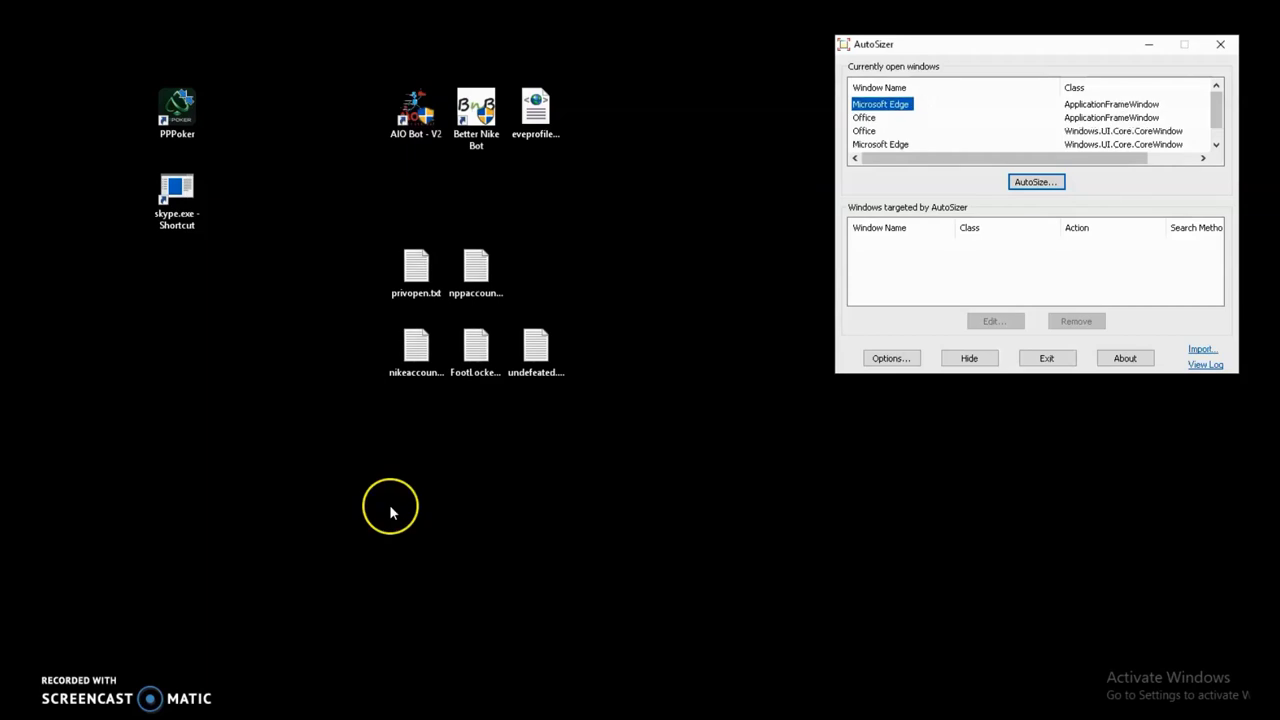
{"action": "double_click", "coordinate": [178, 108]}
{"action": "left_click_drag", "start_coordinate": [461, 53], "coordinate": [462, 52]}
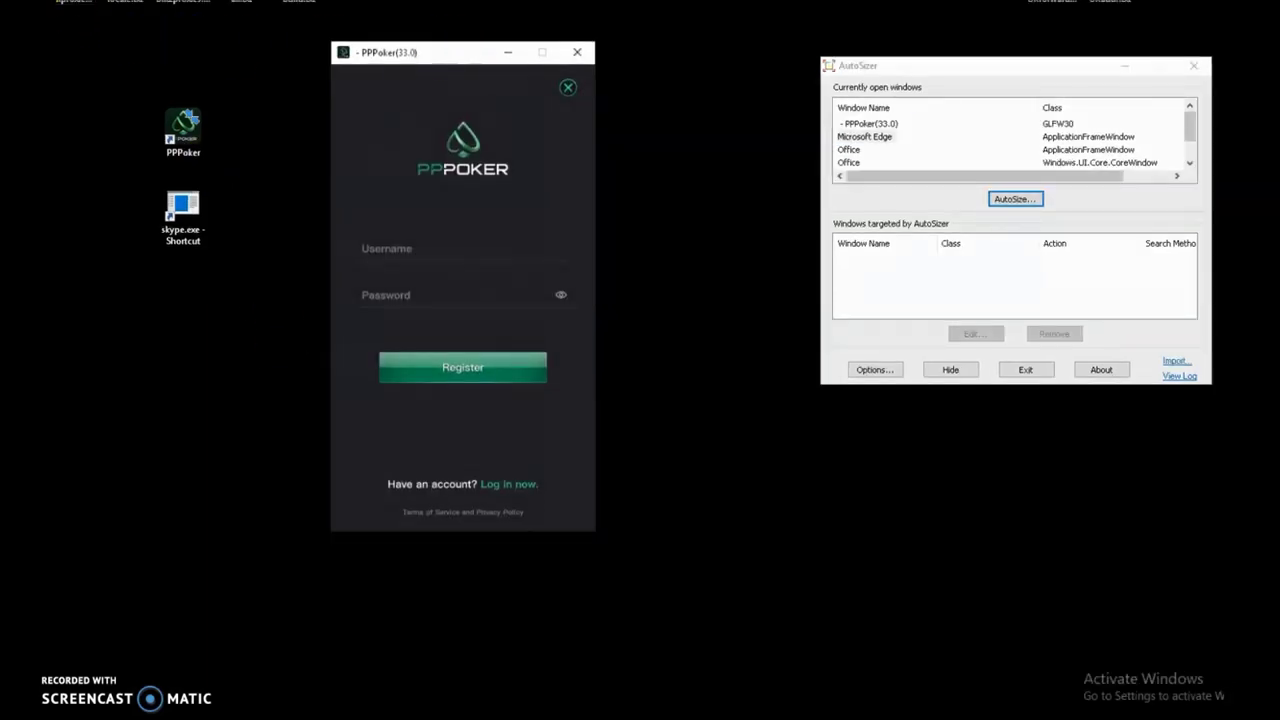
Close PPPoker's registration form and set the client resolution to 338 x 600.
{"action": "left_click", "coordinate": [61, 3]}
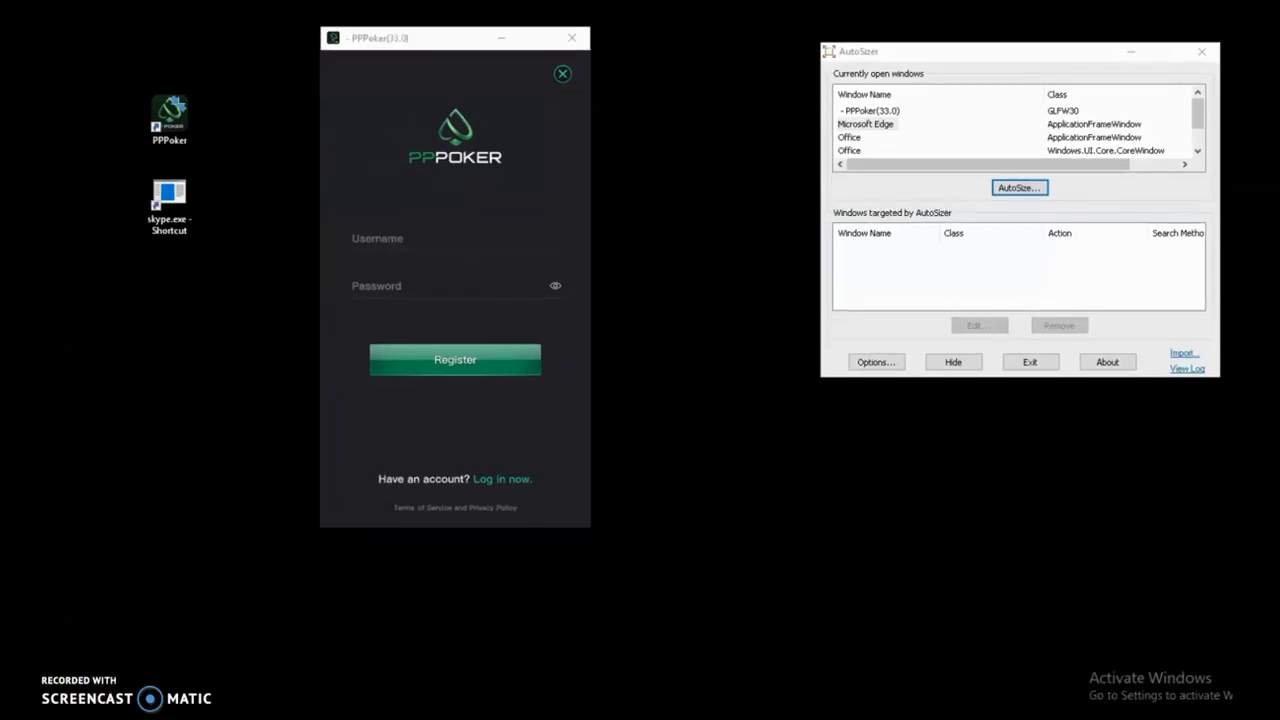
{"action": "left_click", "coordinate": [360, 193]}
{"action": "left_click", "coordinate": [606, 96]}
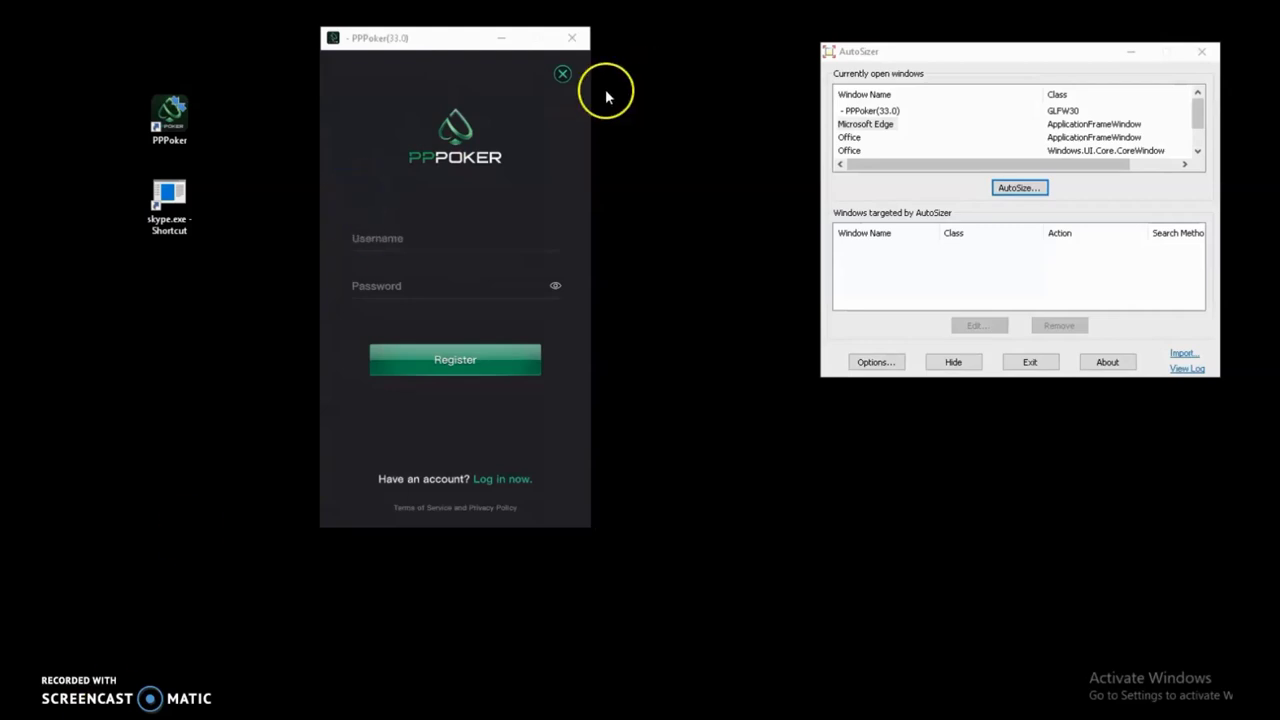
{"action": "left_click", "coordinate": [564, 74]}
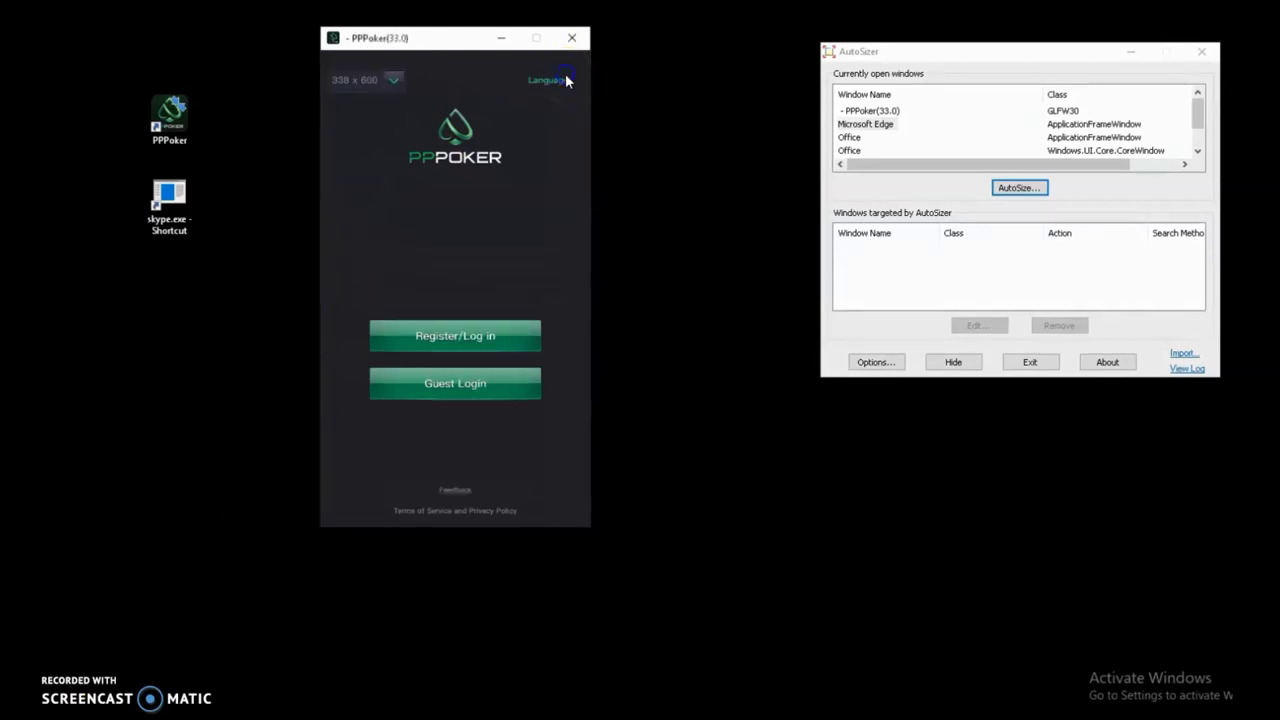
{"action": "left_click", "coordinate": [395, 80]}
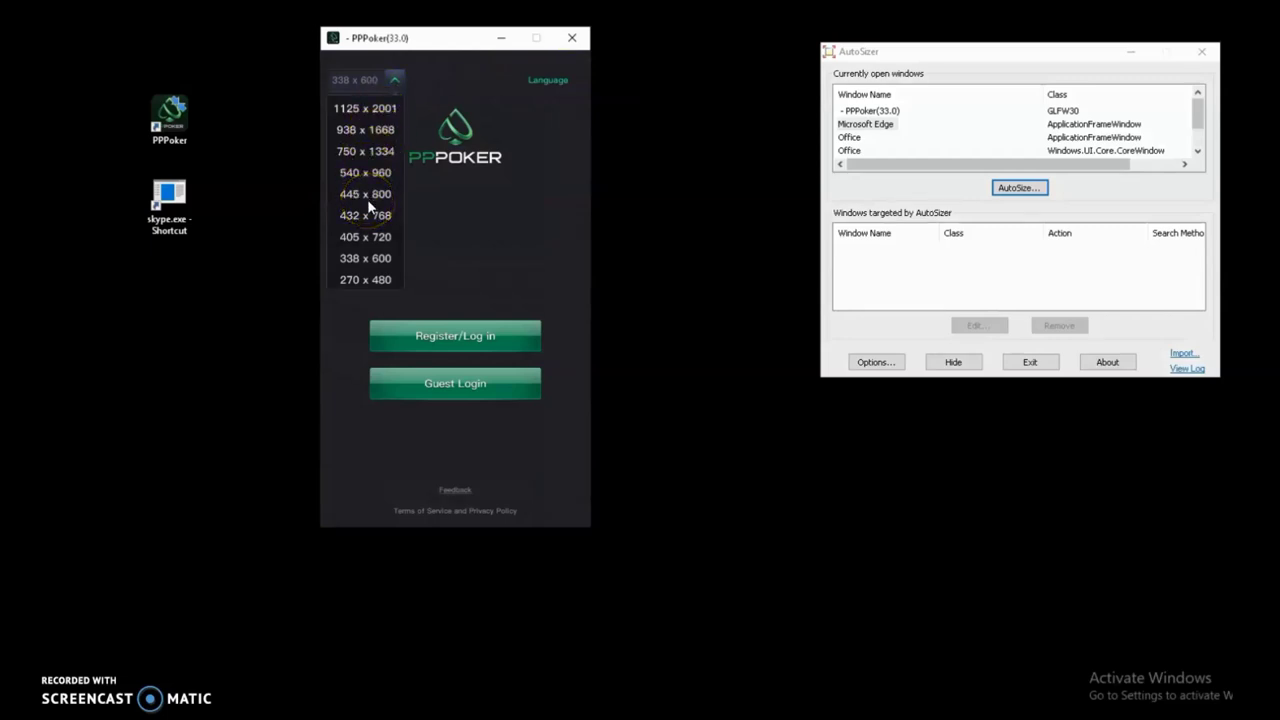
{"action": "left_click", "coordinate": [367, 259]}
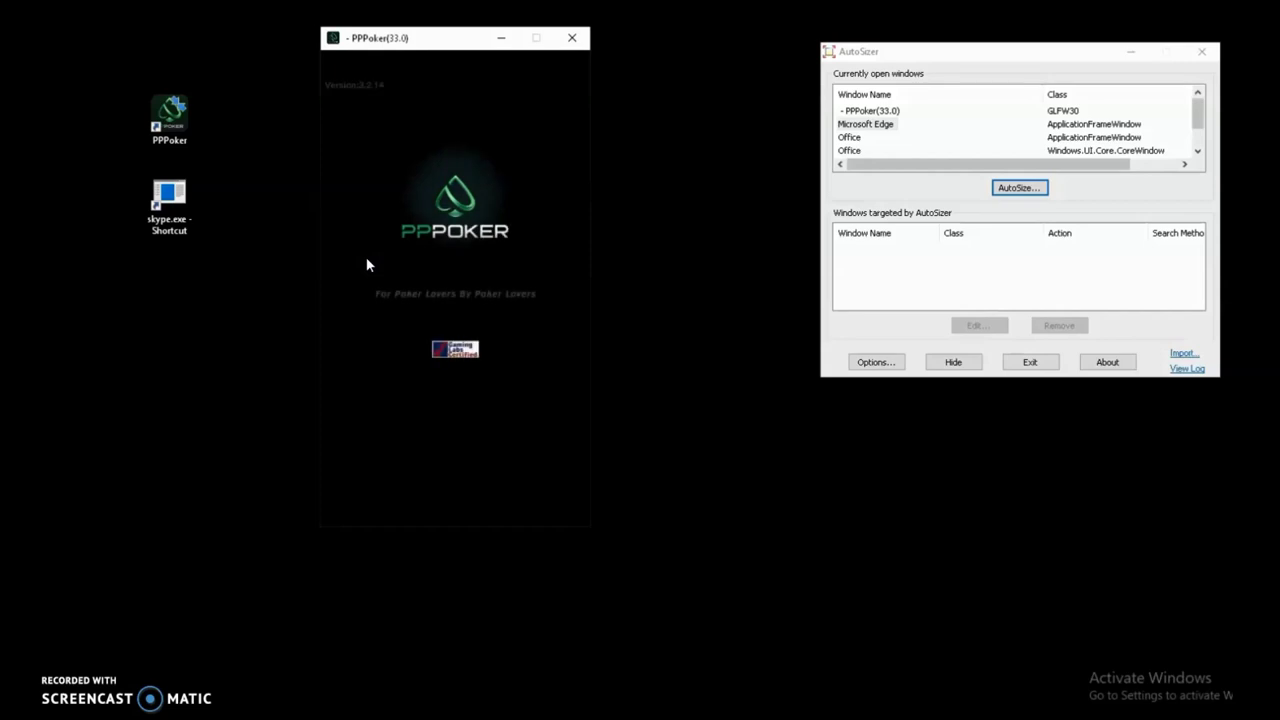
Launch the skype.exe shortcut as administrator.
{"action": "left_click", "coordinate": [180, 207]}
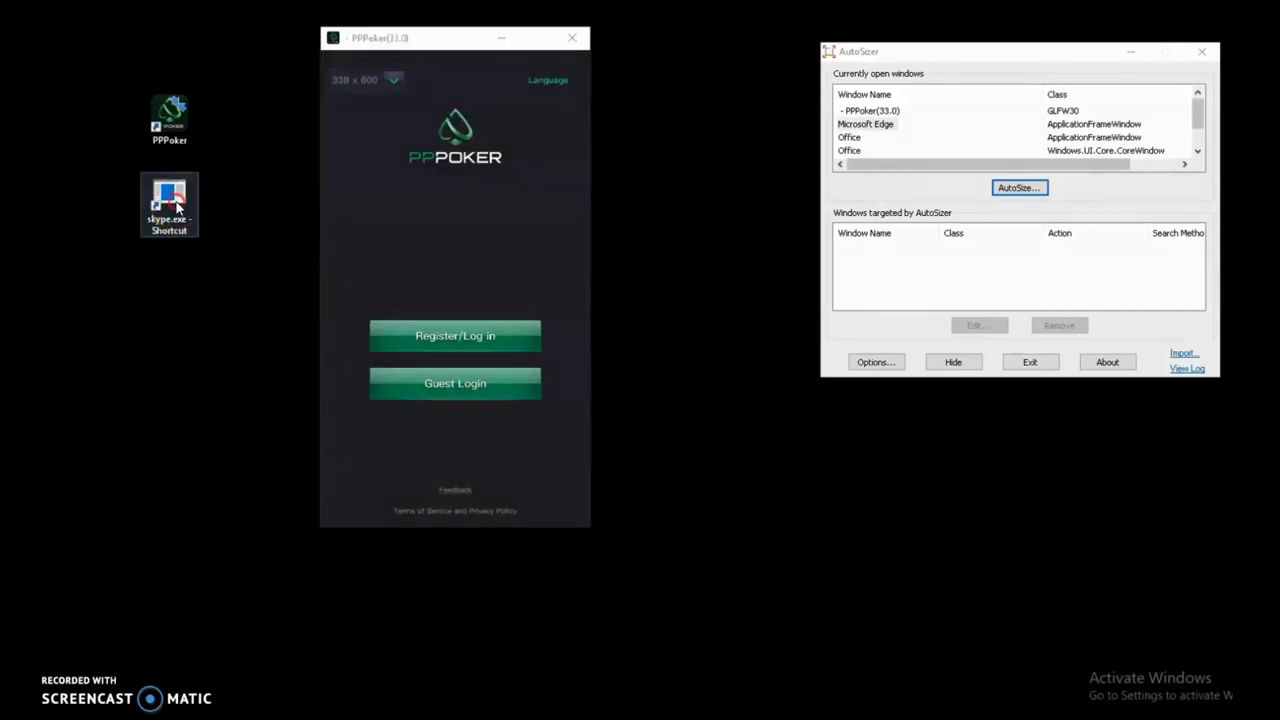
{"action": "right_click", "coordinate": [178, 206]}
{"action": "left_click", "coordinate": [222, 248]}
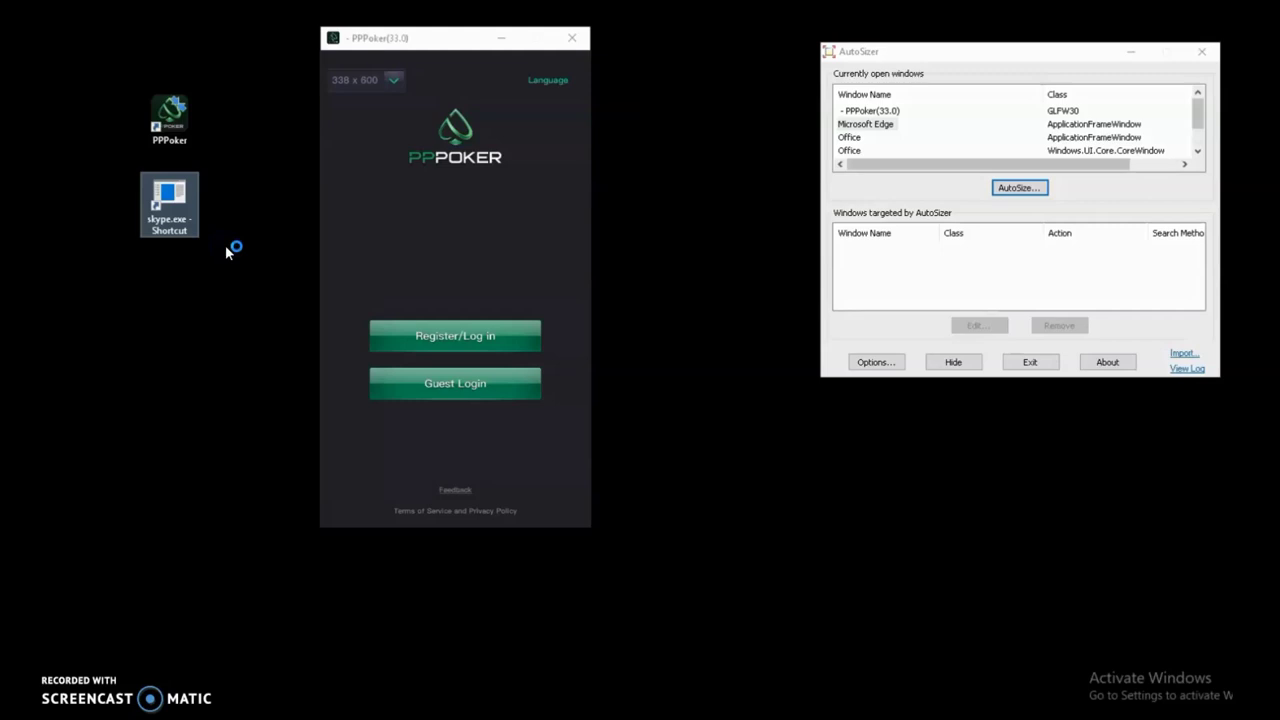
{"action": "left_click", "coordinate": [330, 278]}
Start the bot, check its log reports 1920 X 1080 with no display errors, then close it.
{"action": "left_click", "coordinate": [687, 437]}
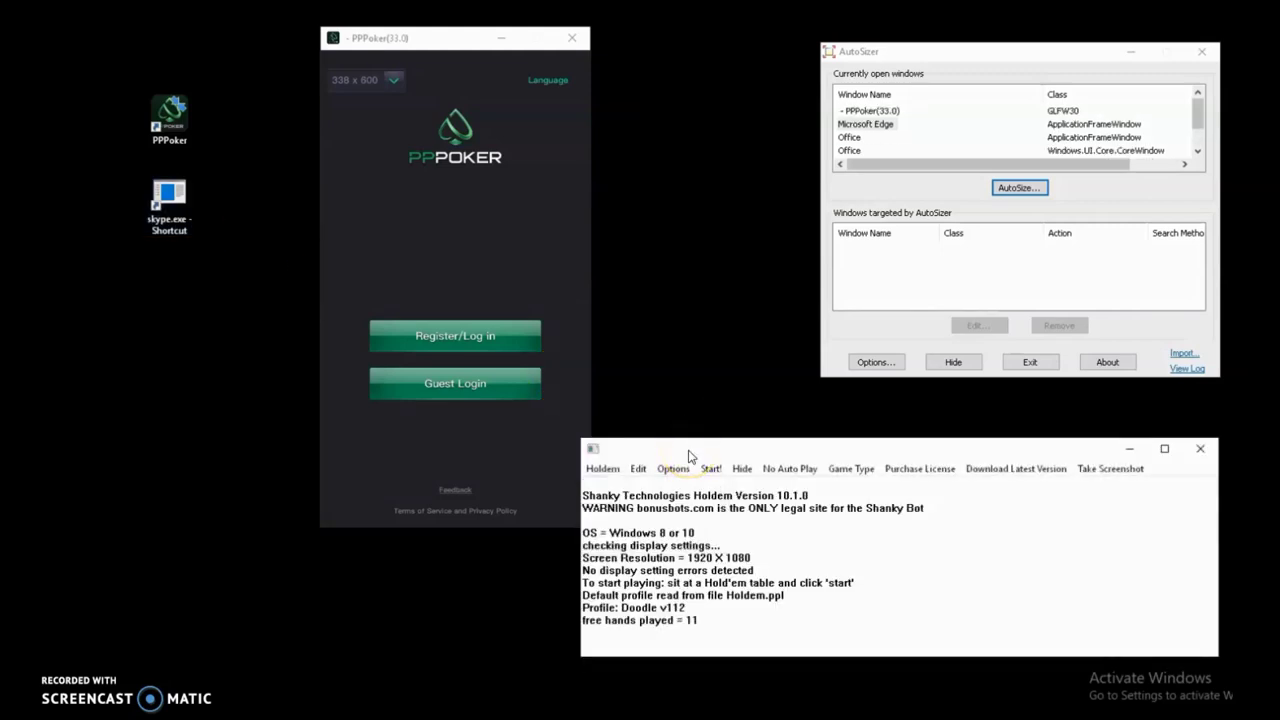
{"action": "left_click_drag", "start_coordinate": [688, 457], "coordinate": [663, 457]}
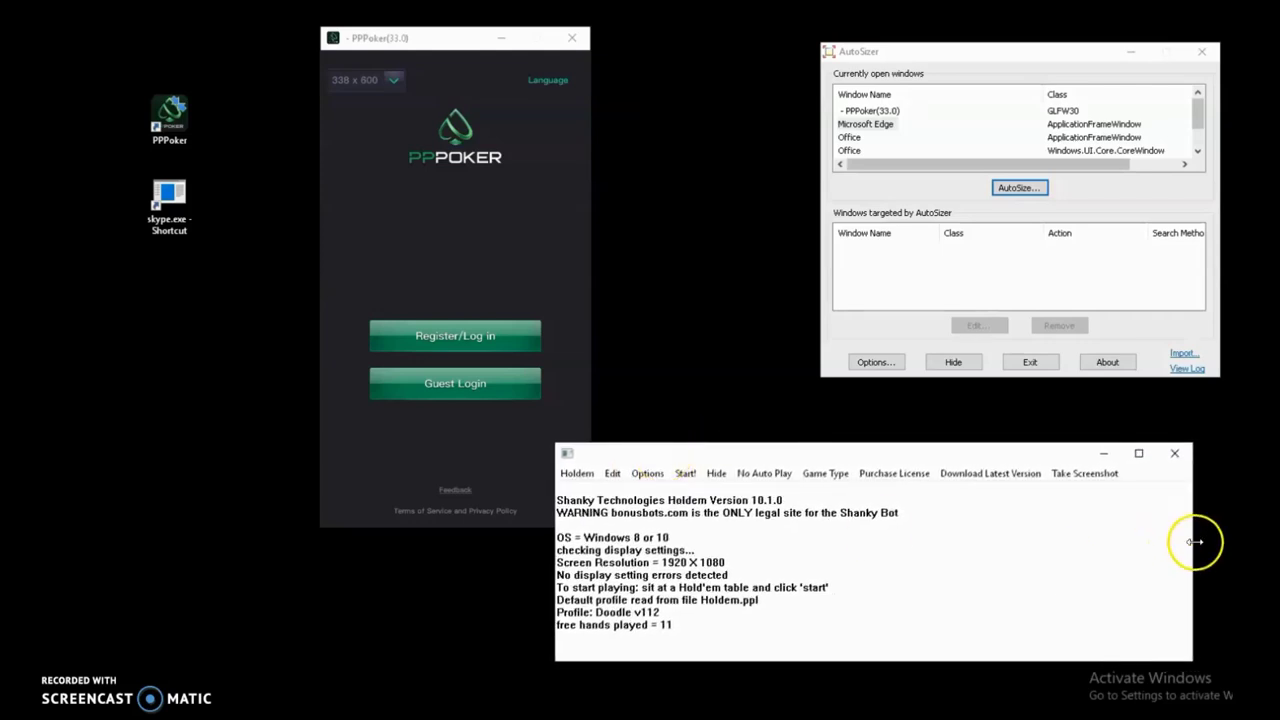
{"action": "left_click_drag", "start_coordinate": [790, 462], "coordinate": [828, 470]}
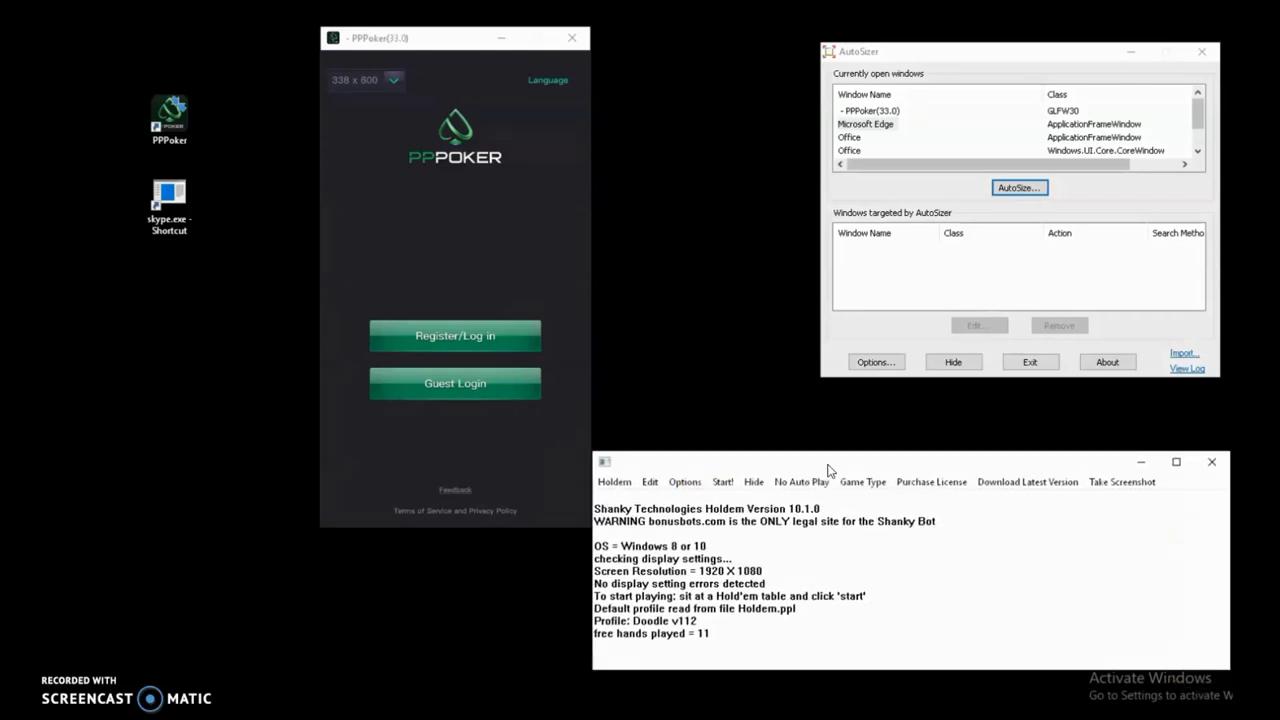
{"action": "left_click", "coordinate": [723, 482]}
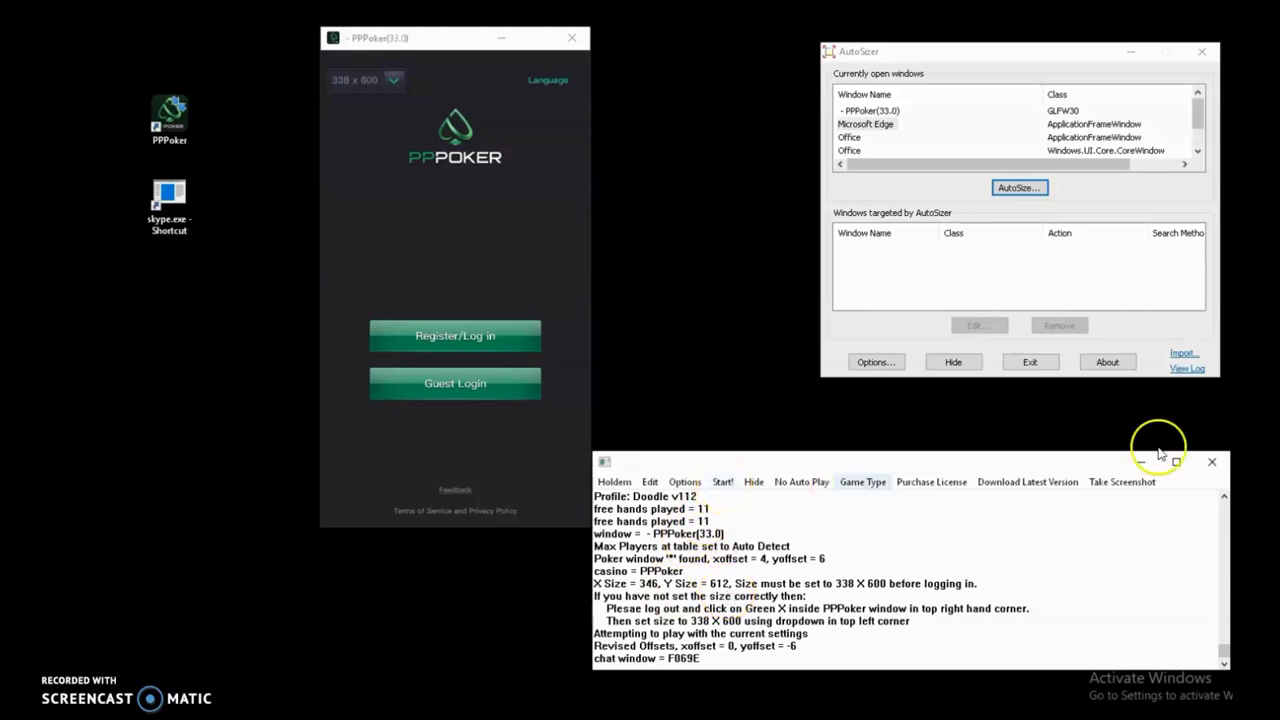
{"action": "left_click", "coordinate": [1212, 461]}
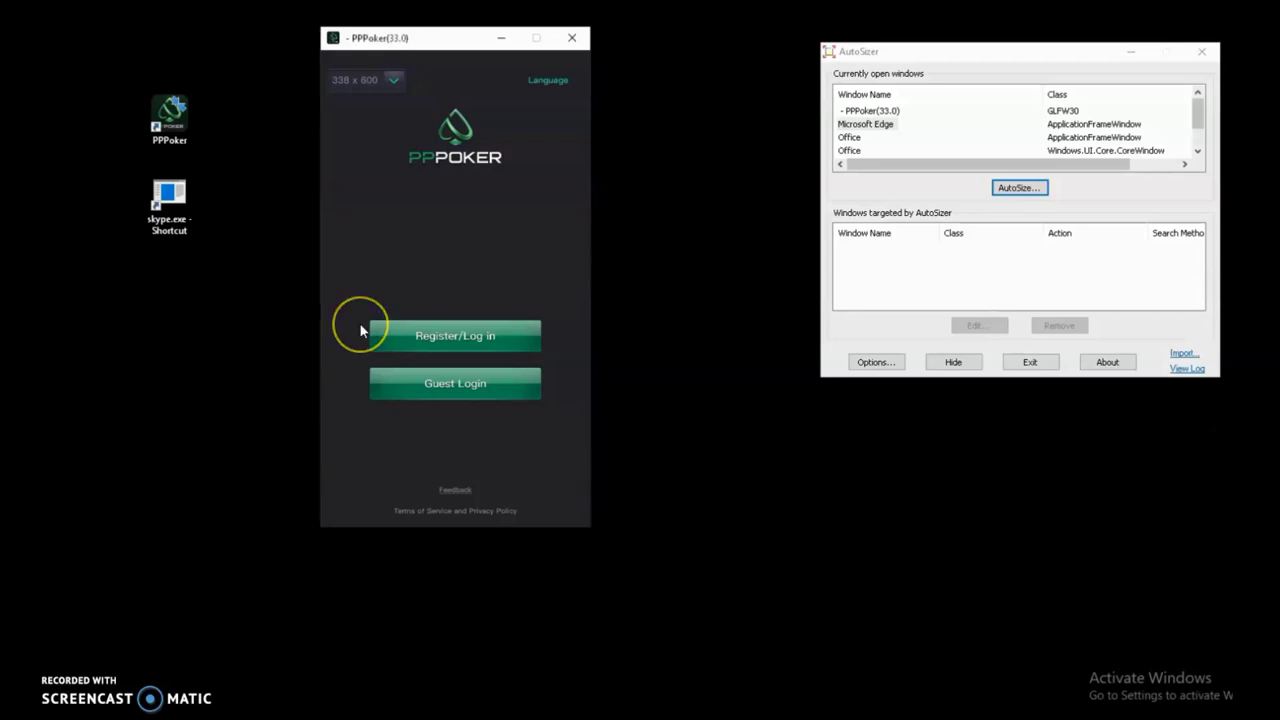
{"action": "left_click", "coordinate": [893, 111]}
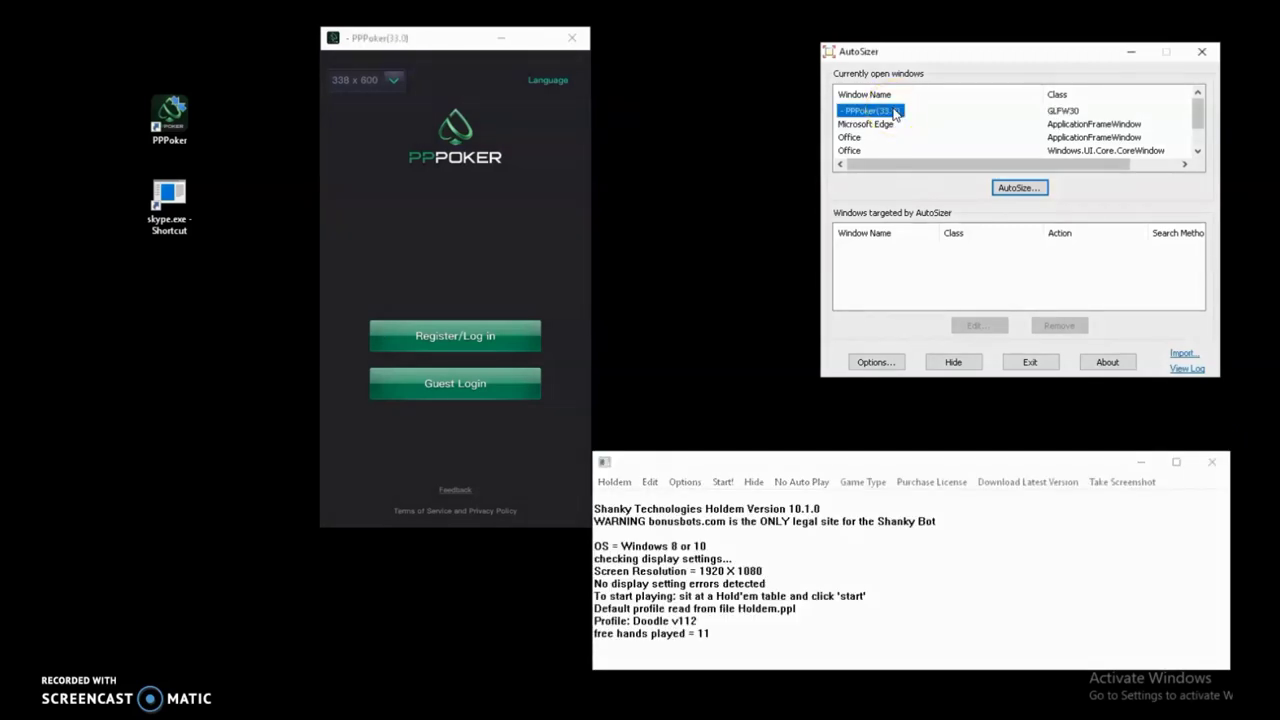
Open AutoSize settings for PPPoker(33.0) and choose the Resize / Position action.
{"action": "left_click", "coordinate": [1018, 188]}
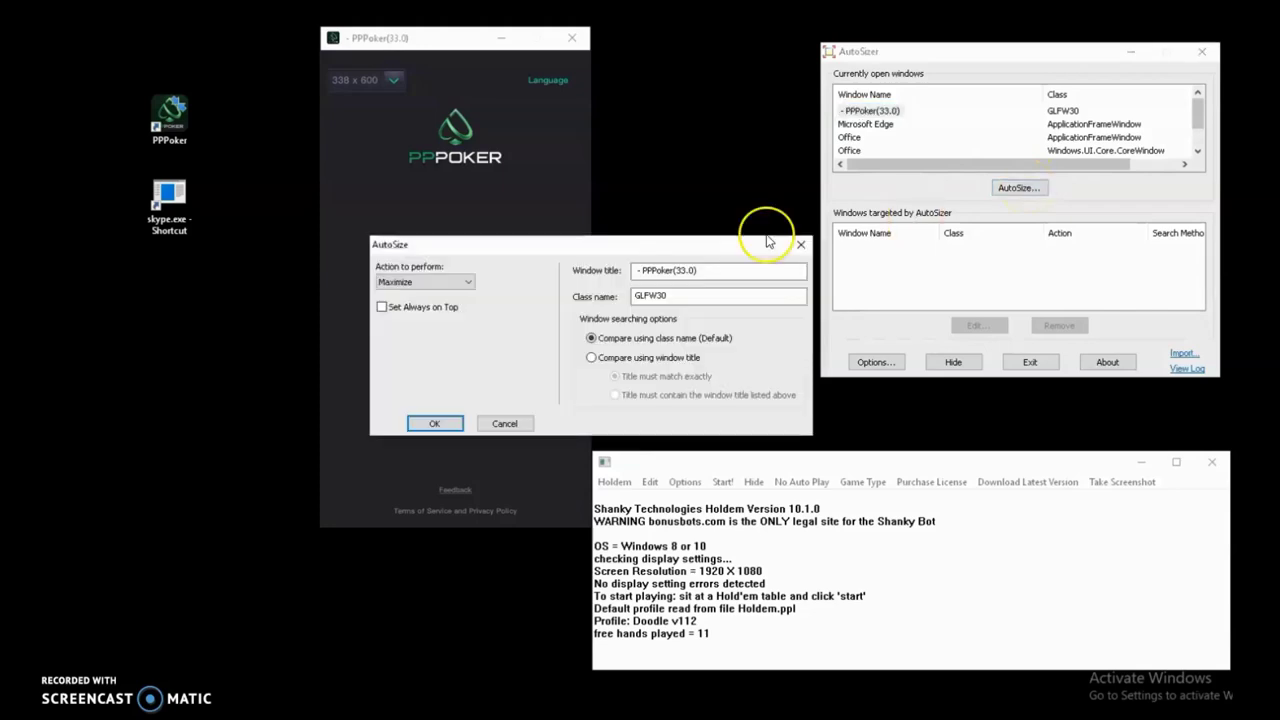
{"action": "mouse_move", "coordinate": [666, 243]}
{"action": "left_mouse_down"}
{"action": "mouse_move", "coordinate": [880, 165]}
{"action": "mouse_move", "coordinate": [963, 150]}
{"action": "left_mouse_up"}
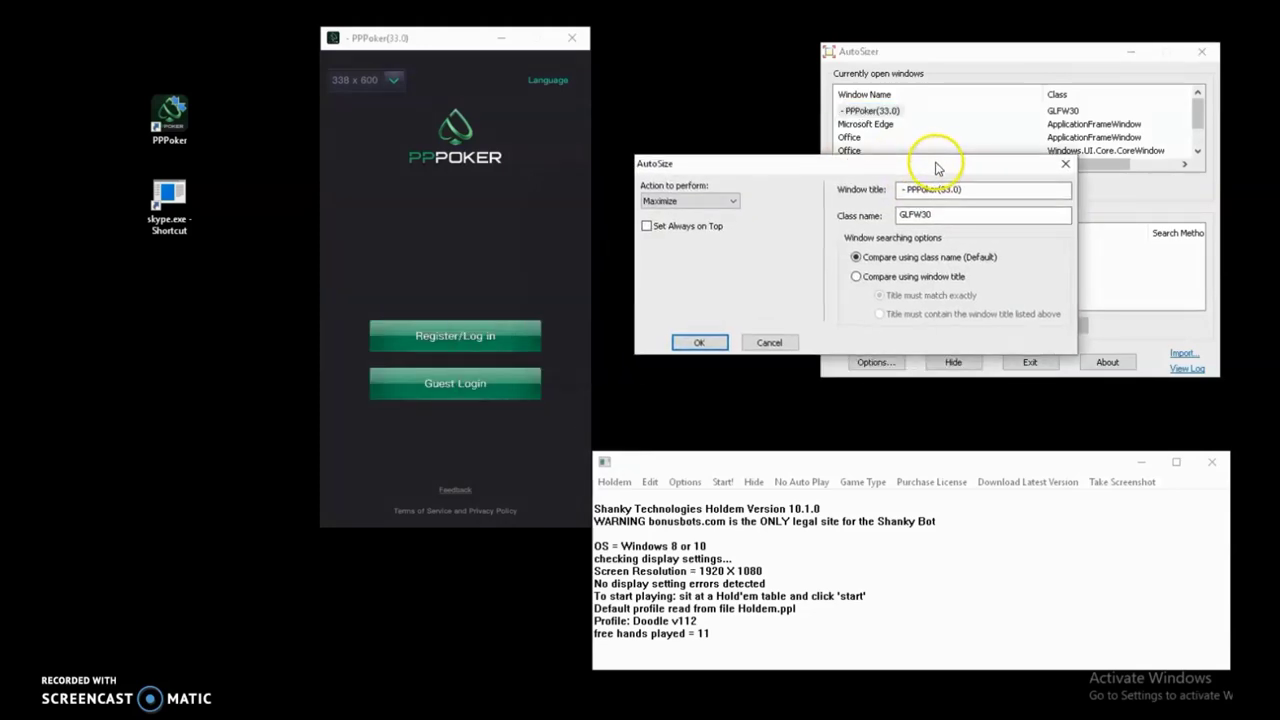
{"action": "left_click", "coordinate": [729, 206]}
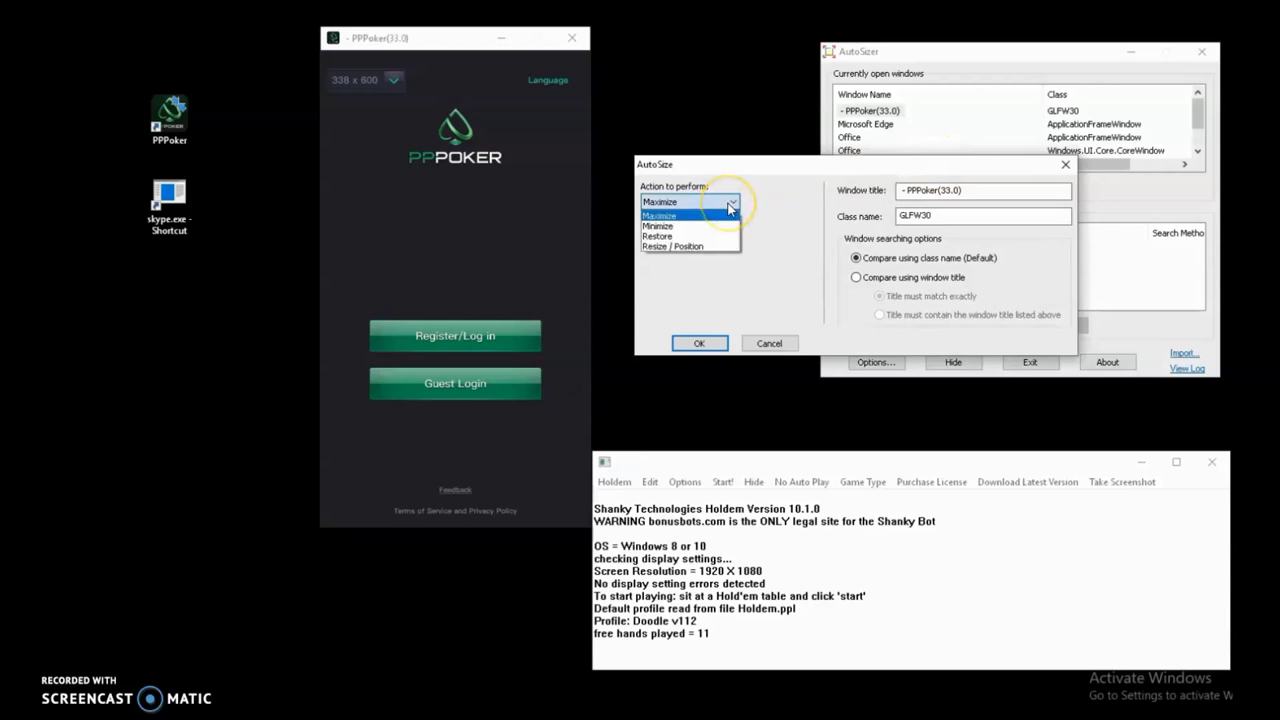
{"action": "left_click", "coordinate": [679, 246]}
Enable Set size at 354 x 639 and add PPPoker as a target.
{"action": "left_click", "coordinate": [646, 245]}
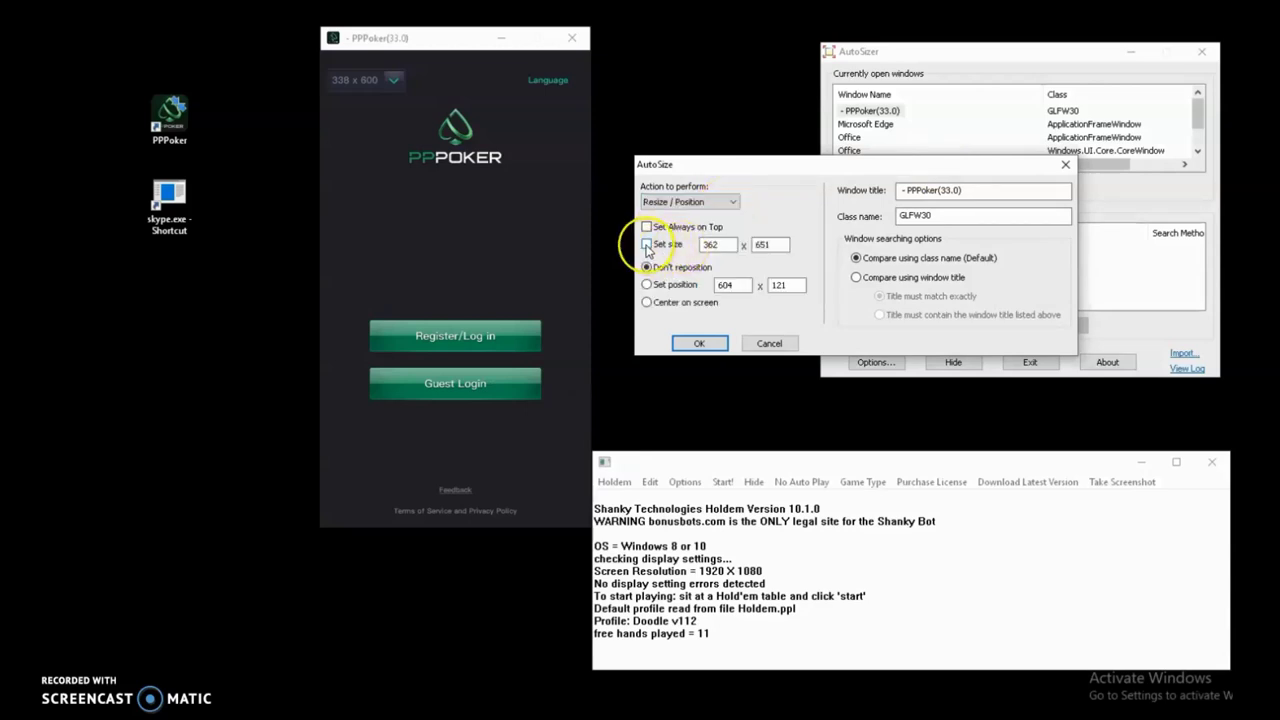
{"action": "left_click", "coordinate": [646, 245]}
{"action": "left_click", "coordinate": [720, 245]}
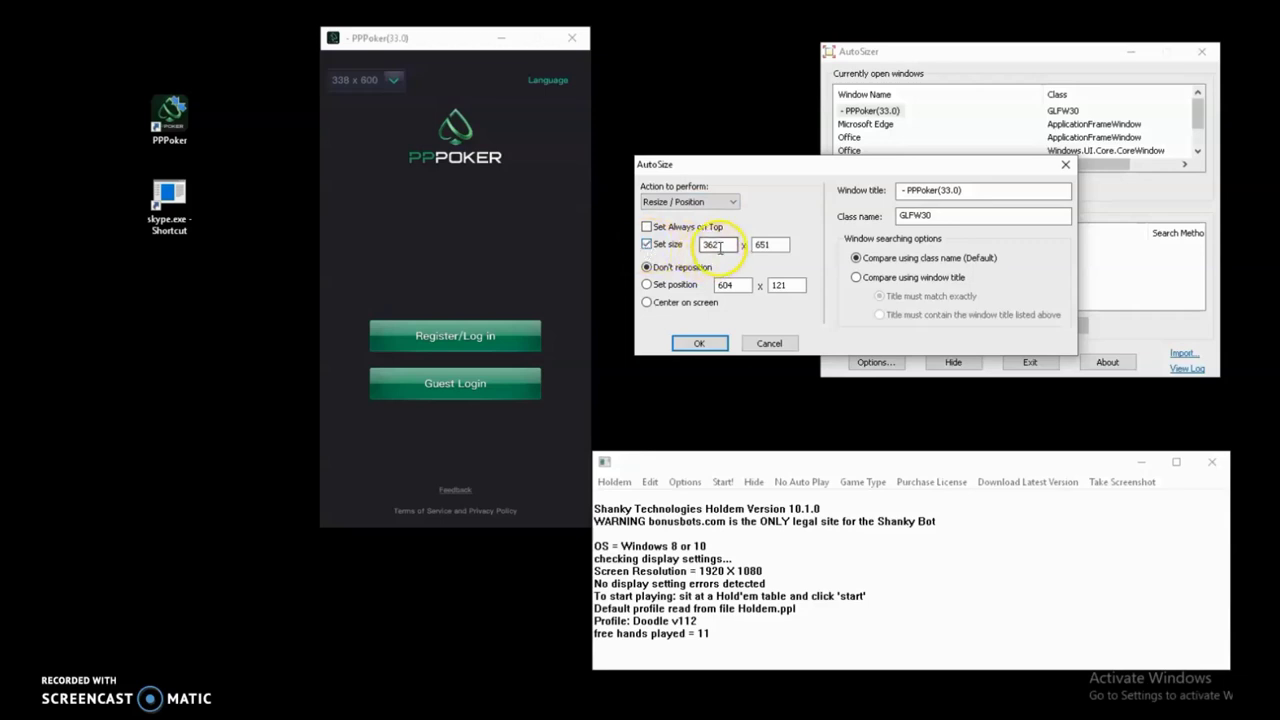
{"action": "double_click", "coordinate": [711, 244]}
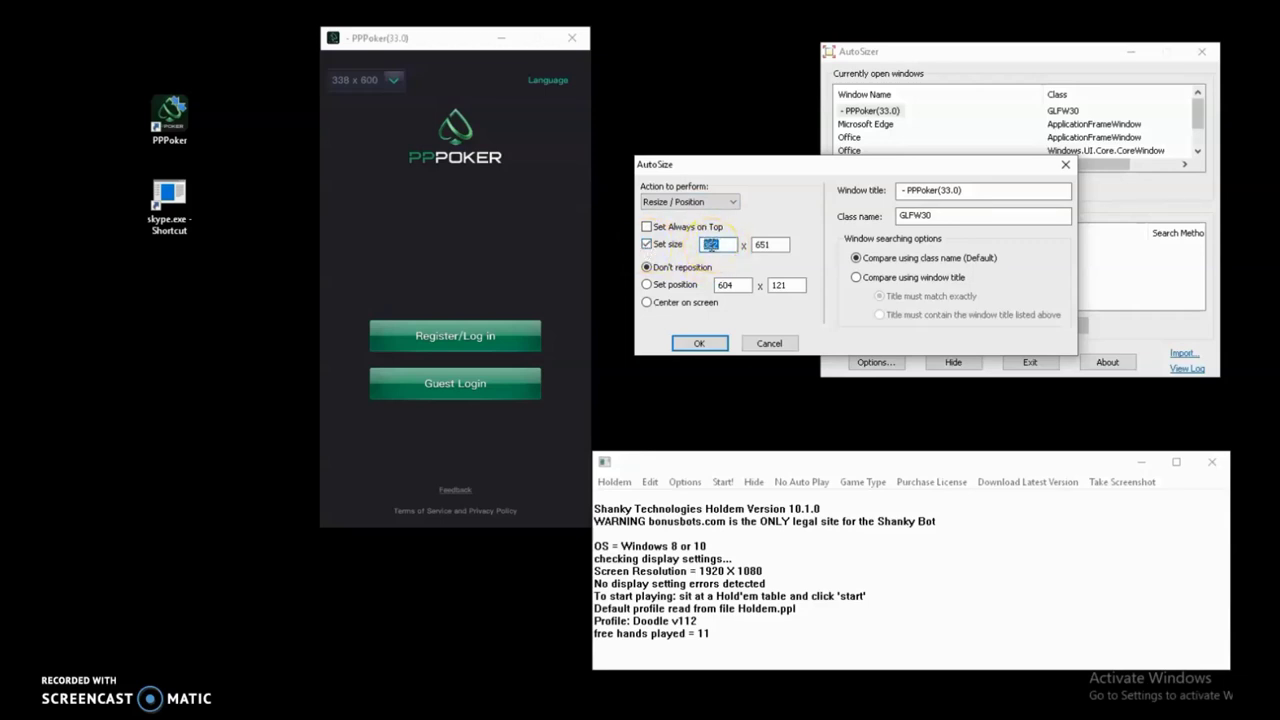
{"action": "double_click", "coordinate": [707, 244]}
{"action": "type", "text": "35"}
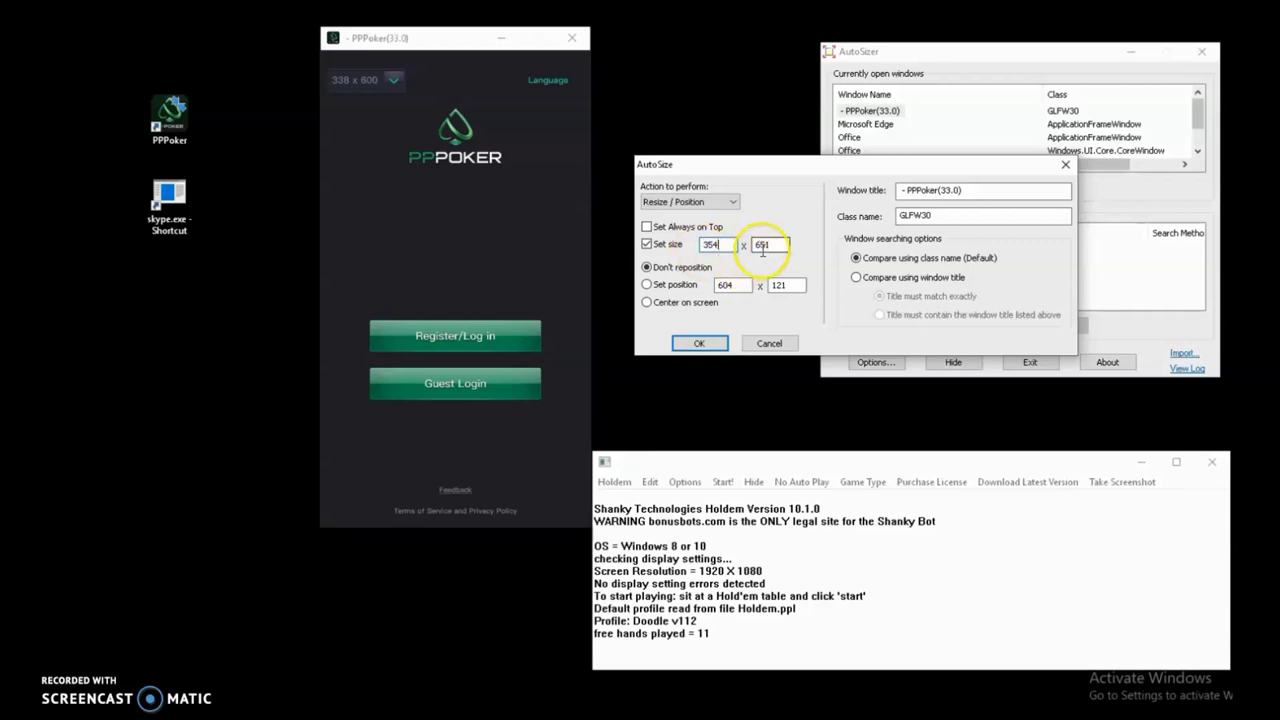
{"action": "left_click", "coordinate": [770, 245]}
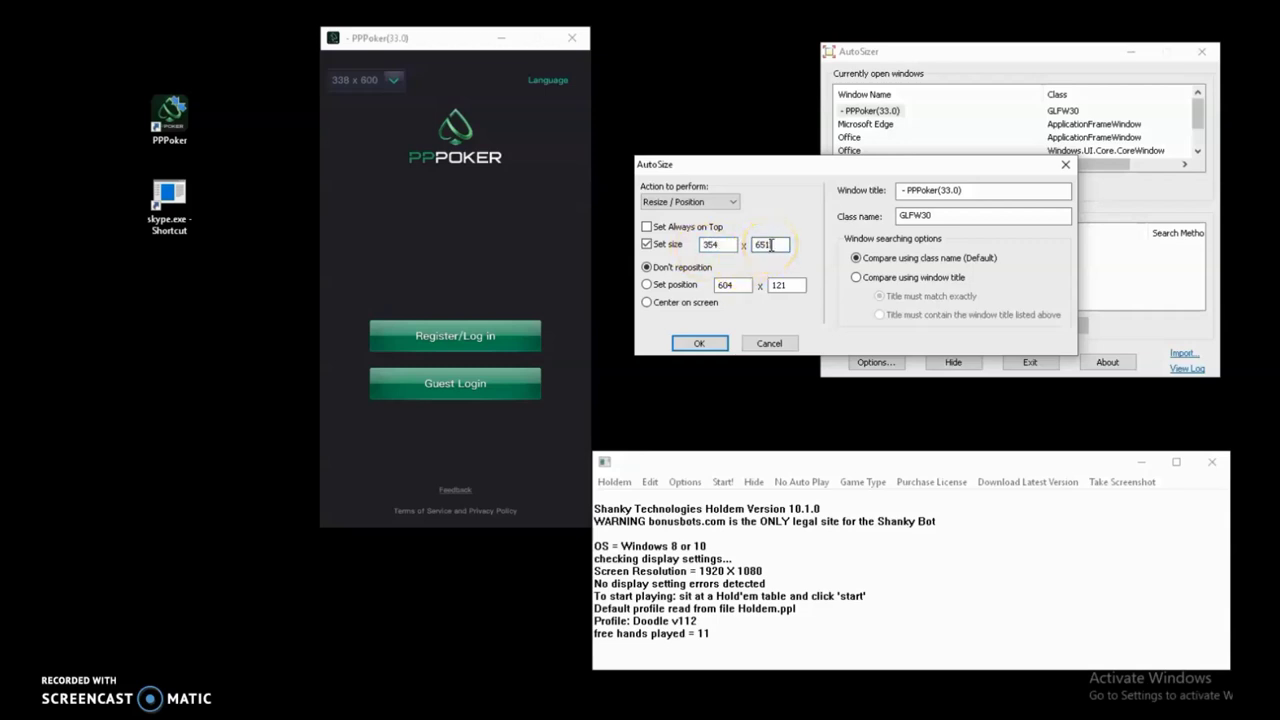
{"action": "double_click", "coordinate": [762, 245]}
{"action": "left_click", "coordinate": [760, 285]}
{"action": "left_click", "coordinate": [702, 343]}
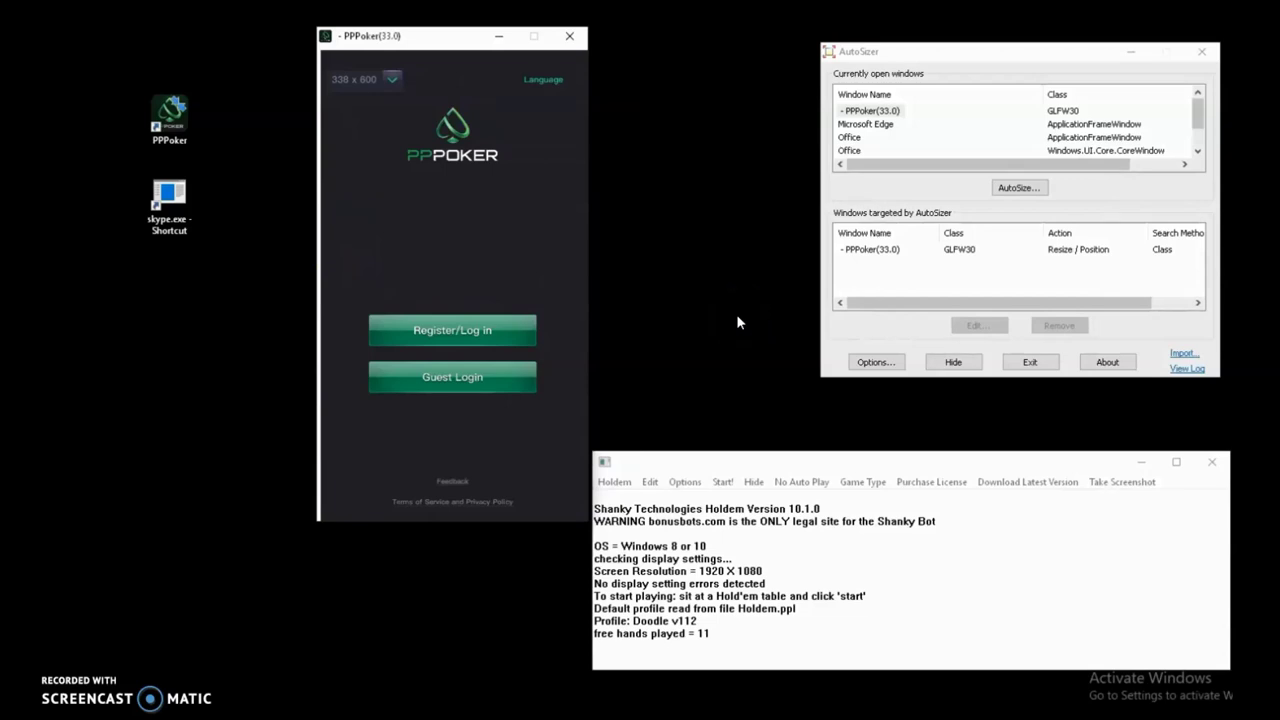
Minimize AutoSizer and start the bot, confirming it finds PPPoker(33.0) with xoffset 4, yoffset 6.
{"action": "left_click", "coordinate": [1133, 50]}
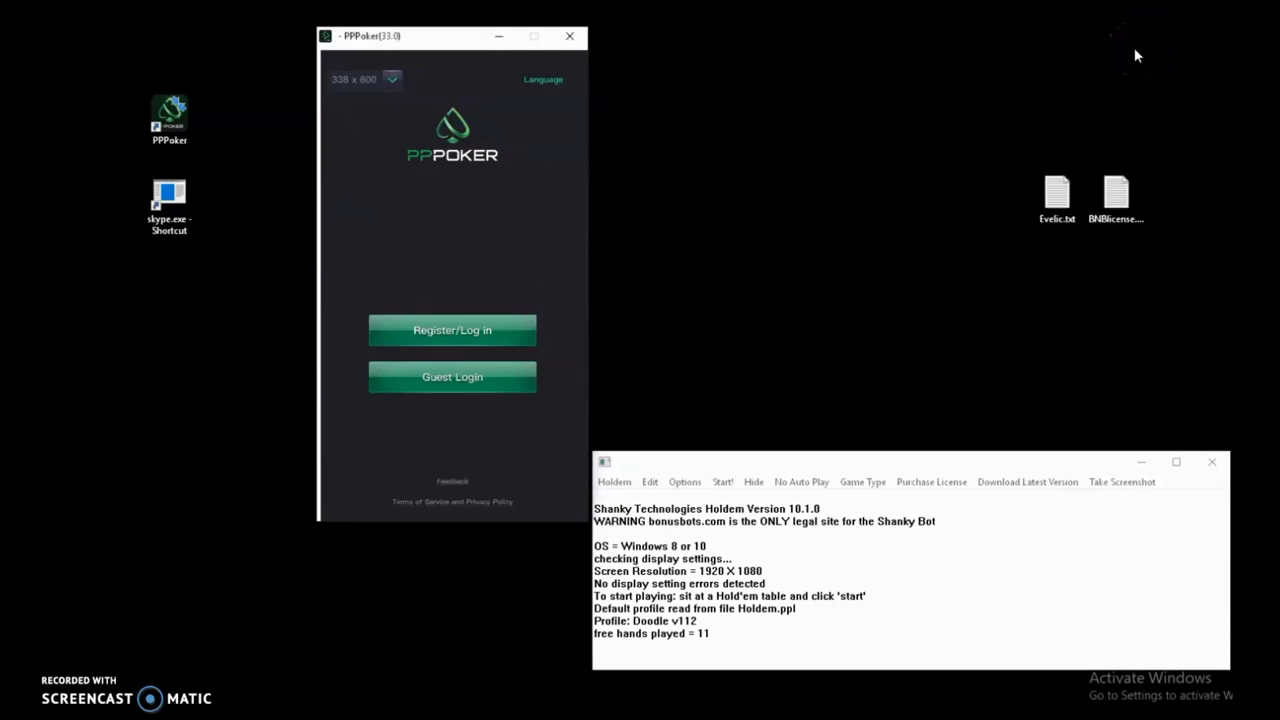
{"action": "left_click", "coordinate": [735, 465]}
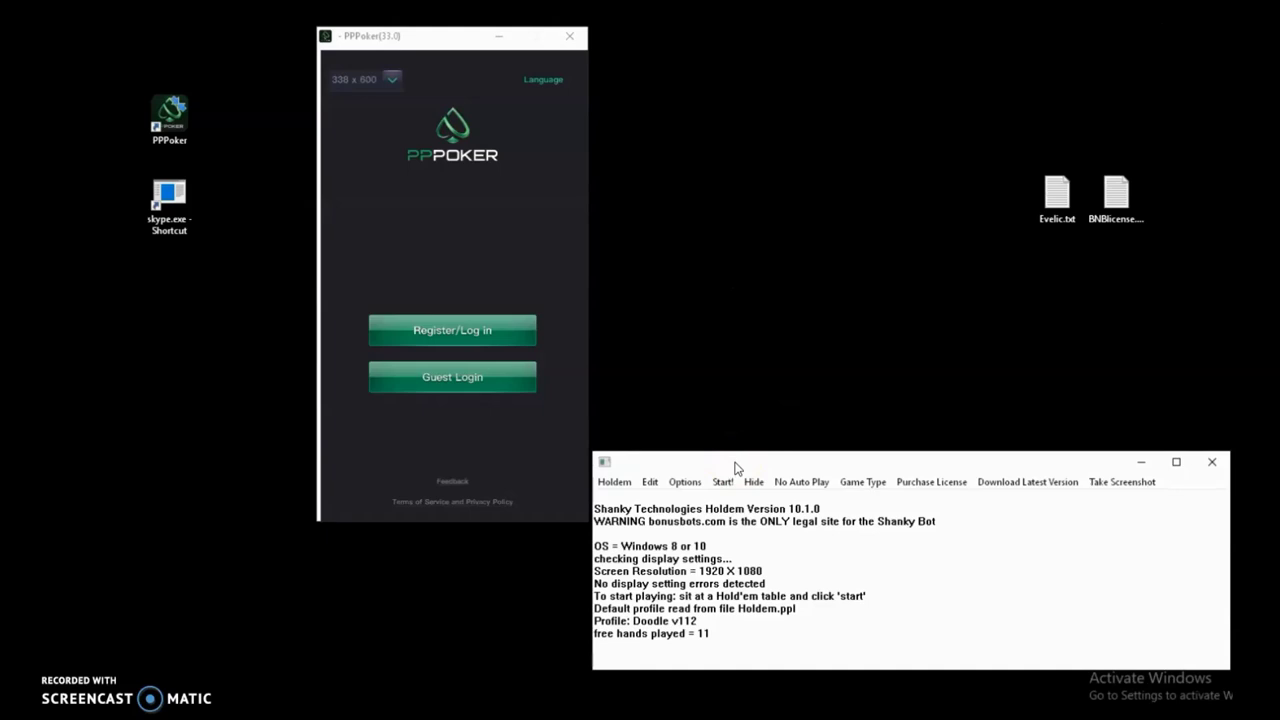
{"action": "left_click", "coordinate": [723, 484]}
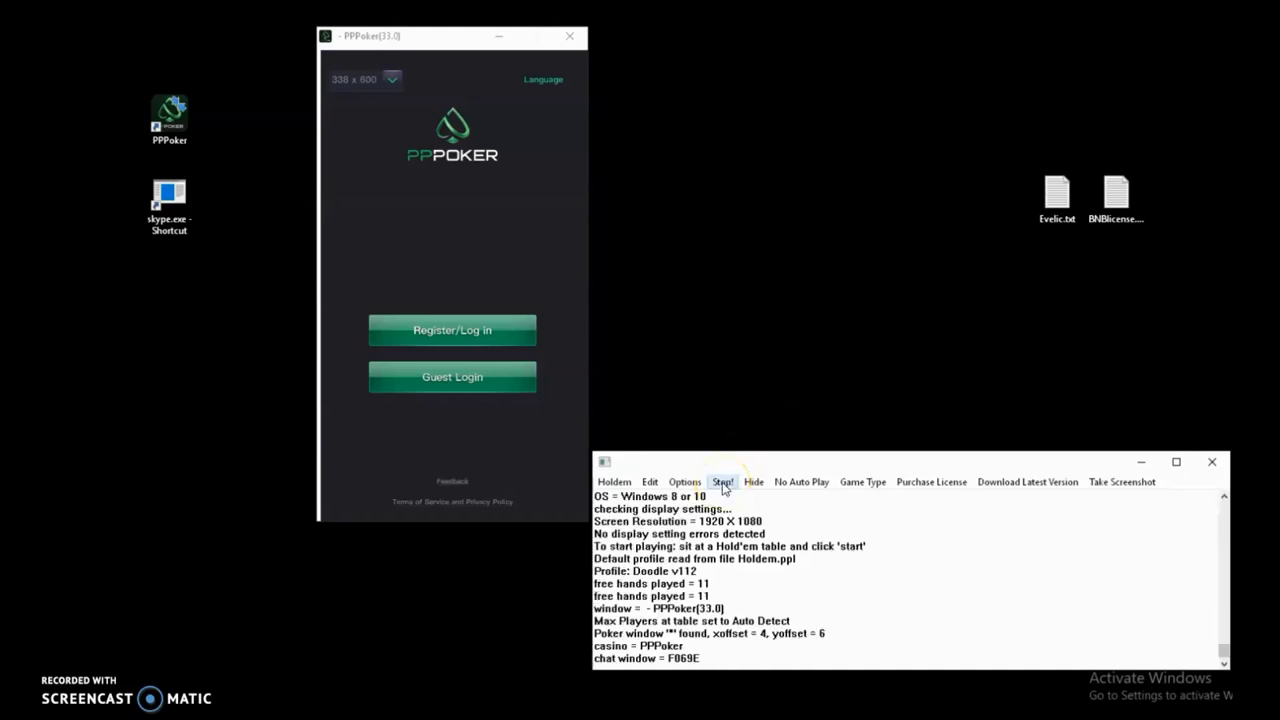
{"action": "left_click", "coordinate": [917, 555]}
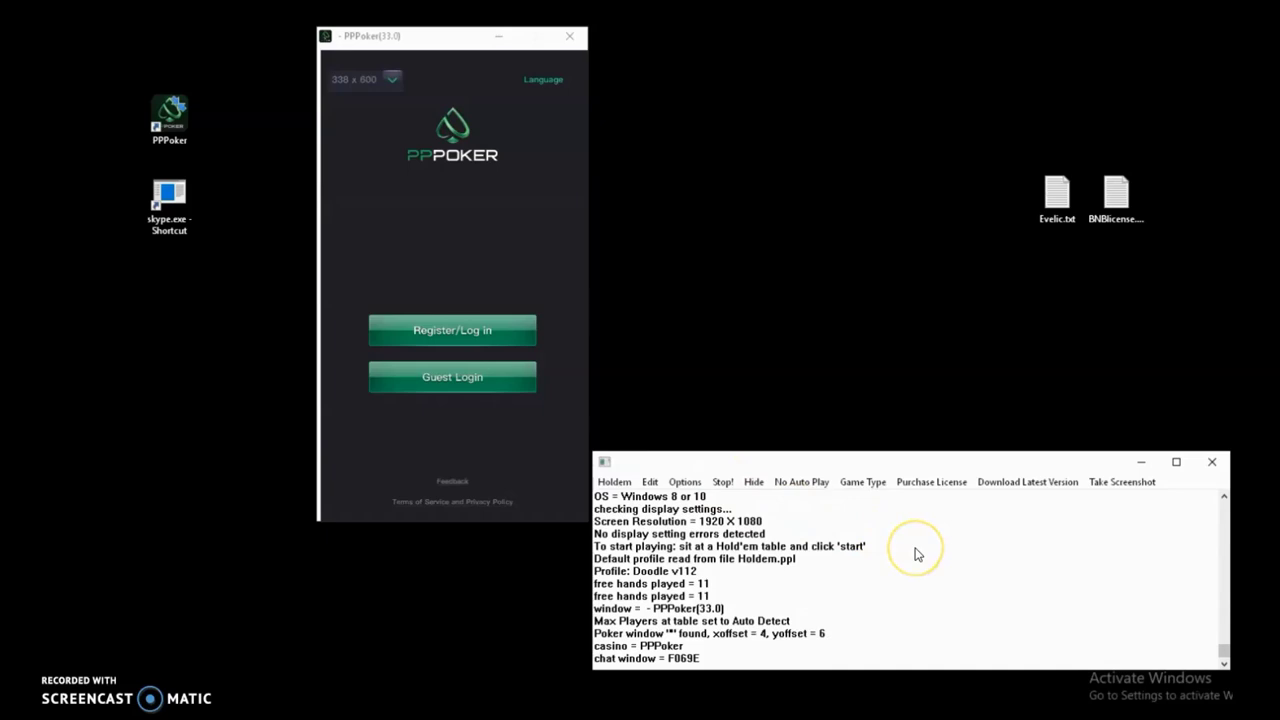
{"action": "left_click", "coordinate": [674, 664]}
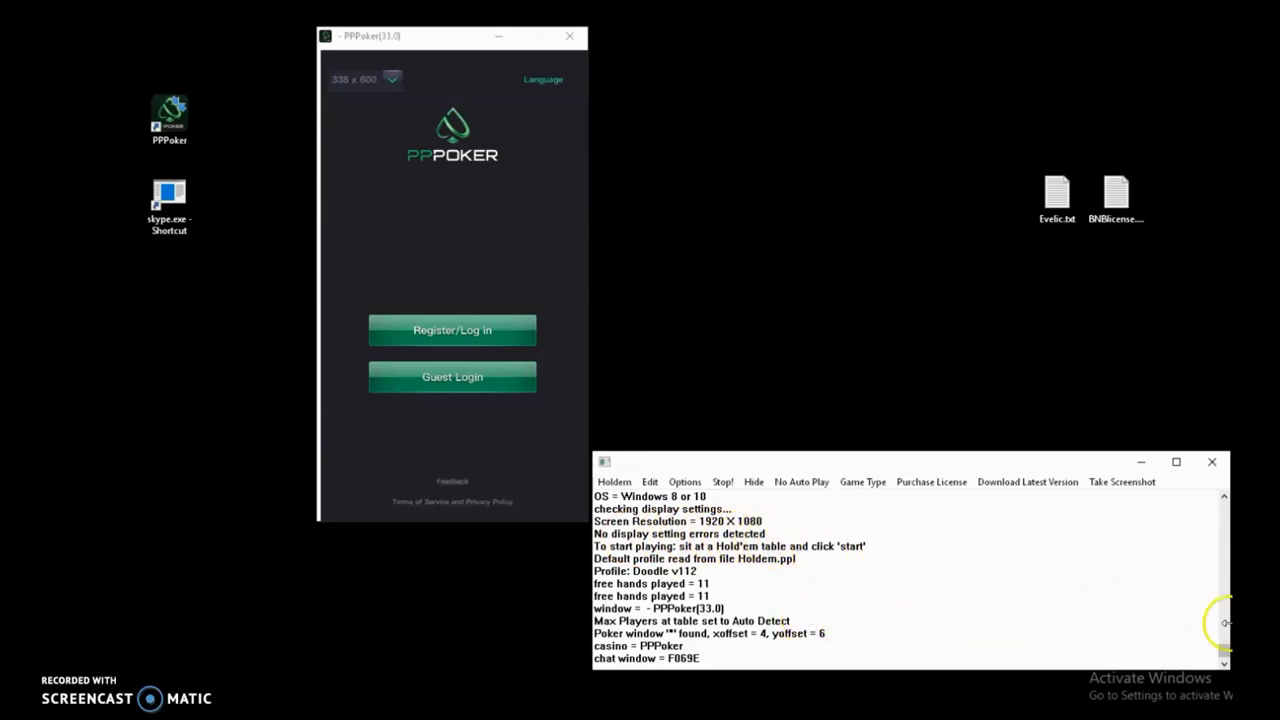
{"action": "mouse_move", "coordinate": [1225, 651]}
{"action": "left_mouse_down"}
{"action": "mouse_move", "coordinate": [1223, 543]}
{"action": "mouse_move", "coordinate": [1224, 650]}
{"action": "left_mouse_up"}
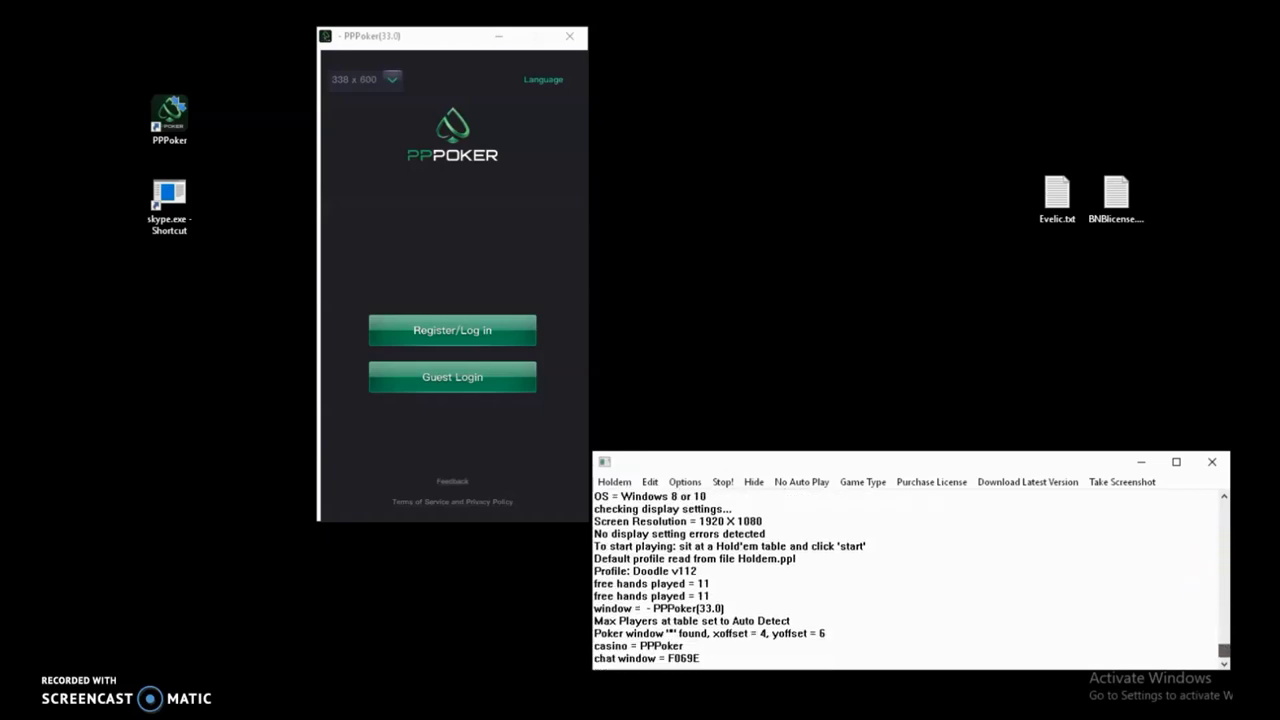